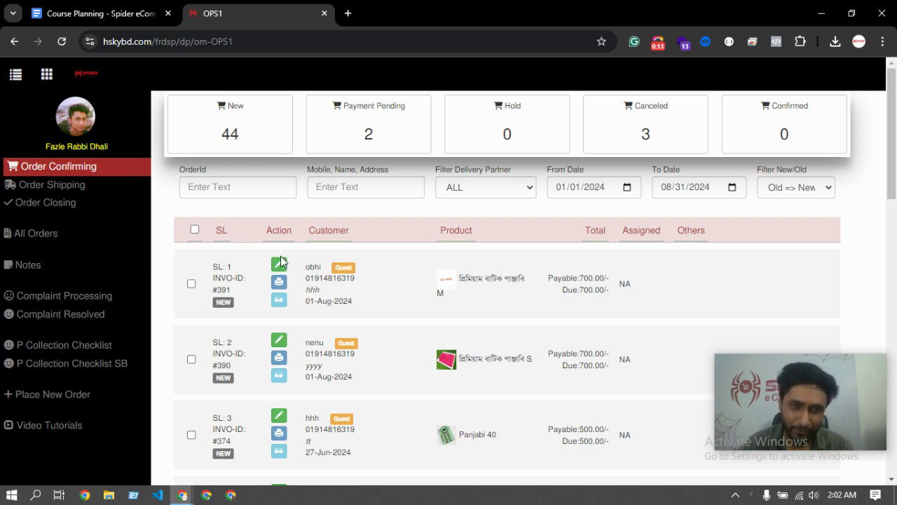
Reload the new orders list and open the invoice for order #332
{"action": "left_click", "coordinate": [234, 147]}
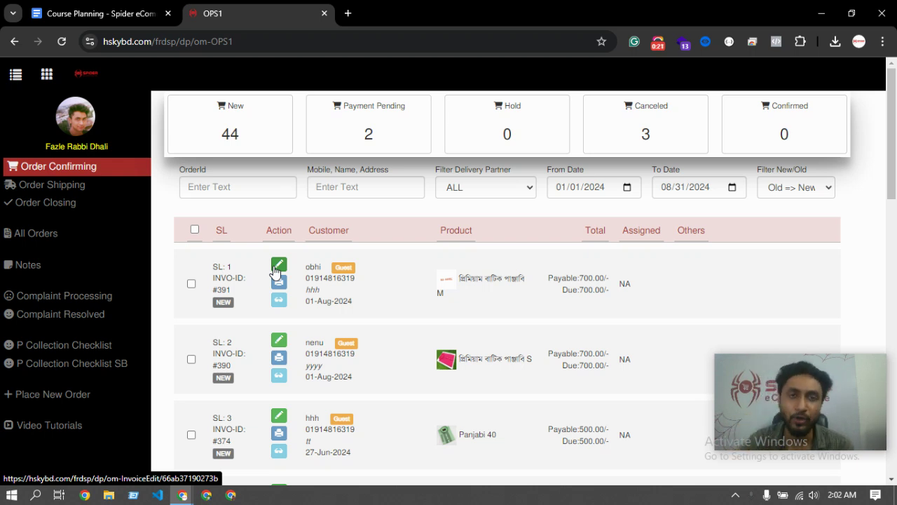
{"action": "scroll", "coordinate": [289, 328], "scroll_direction": "down", "scroll_amount": 2}
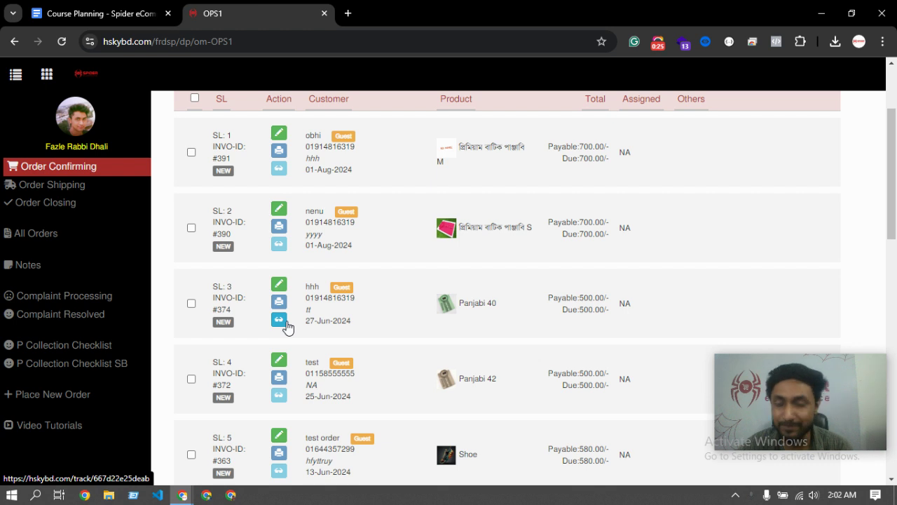
{"action": "scroll", "coordinate": [287, 327], "scroll_direction": "down", "scroll_amount": 1}
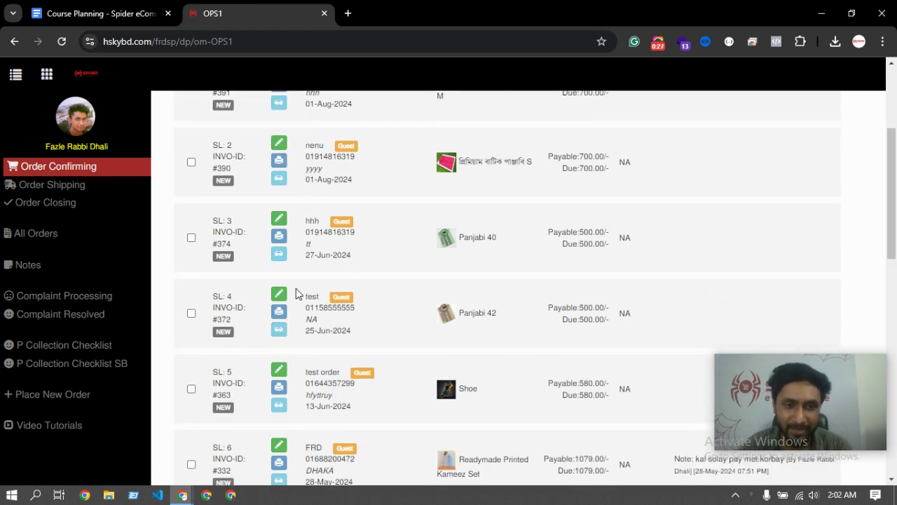
{"action": "scroll", "coordinate": [294, 298], "scroll_direction": "down", "scroll_amount": 2}
{"action": "scroll", "coordinate": [282, 307], "scroll_direction": "down", "scroll_amount": 1}
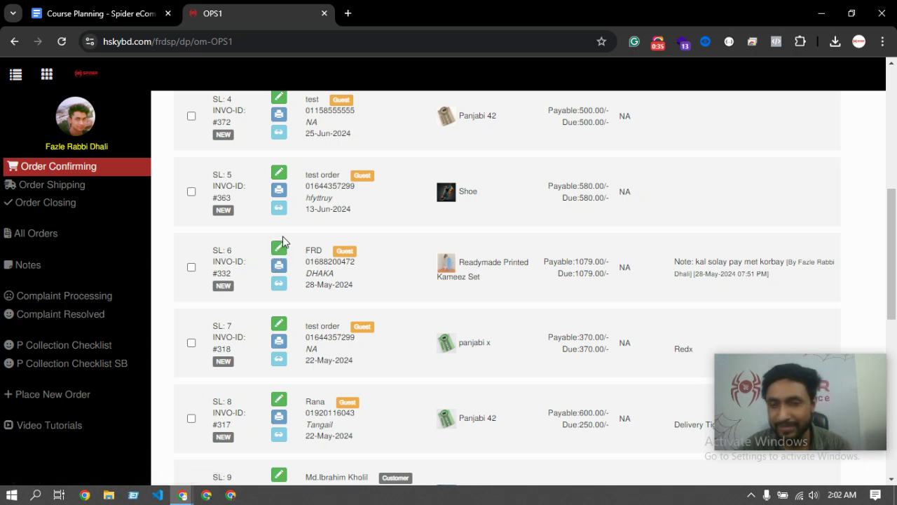
{"action": "left_click", "coordinate": [278, 248]}
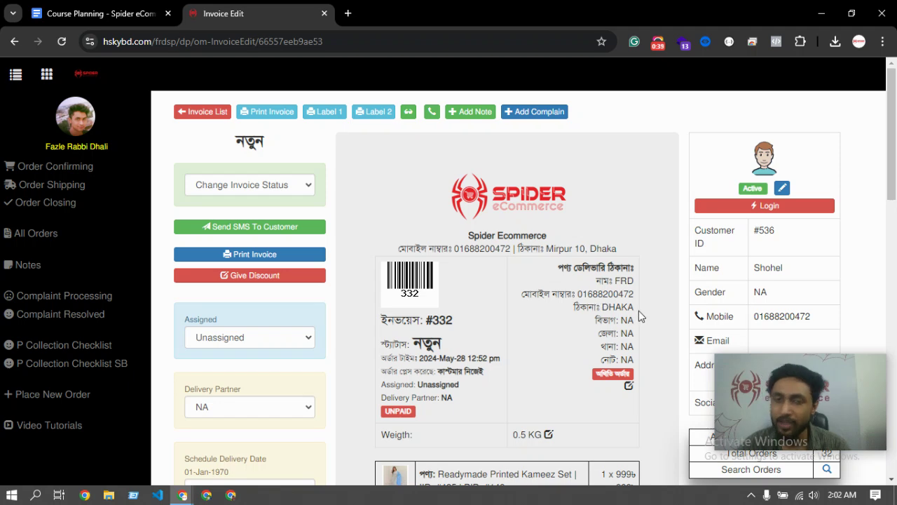
Highlight the 1,079 condition amount and the 999 product price on the invoice
{"action": "scroll", "coordinate": [643, 317], "scroll_direction": "down", "scroll_amount": 5}
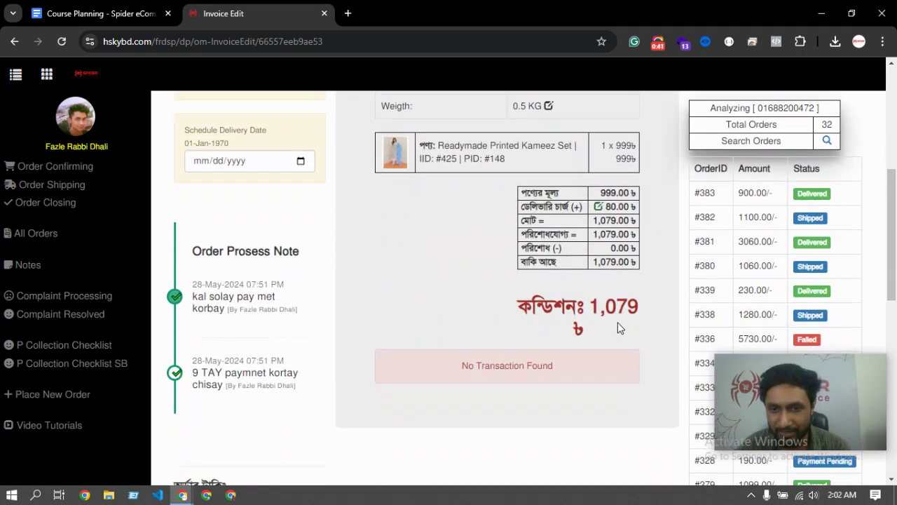
{"action": "double_click", "coordinate": [600, 311]}
{"action": "left_click", "coordinate": [639, 305]}
{"action": "mouse_move", "coordinate": [588, 306]}
{"action": "left_mouse_down"}
{"action": "mouse_move", "coordinate": [646, 313]}
{"action": "mouse_move", "coordinate": [591, 308]}
{"action": "left_mouse_up"}
{"action": "left_click", "coordinate": [646, 313]}
{"action": "left_click", "coordinate": [590, 308]}
{"action": "left_click", "coordinate": [643, 314]}
{"action": "left_click", "coordinate": [591, 309]}
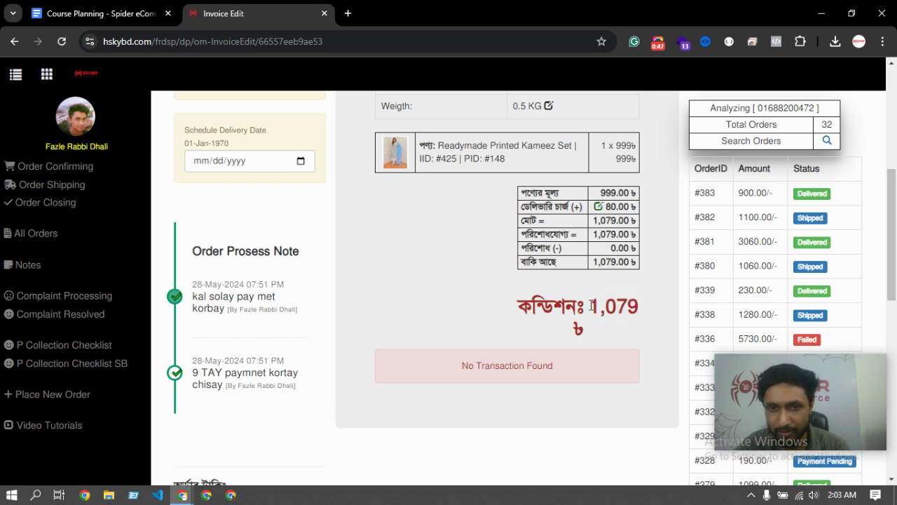
{"action": "scroll", "coordinate": [593, 315], "scroll_direction": "up", "scroll_amount": 1}
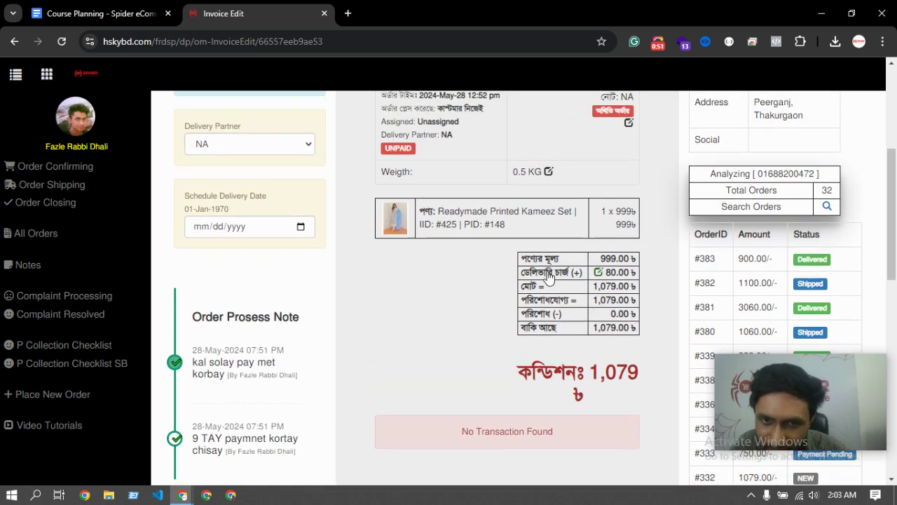
{"action": "left_click_drag", "start_coordinate": [598, 261], "coordinate": [619, 261]}
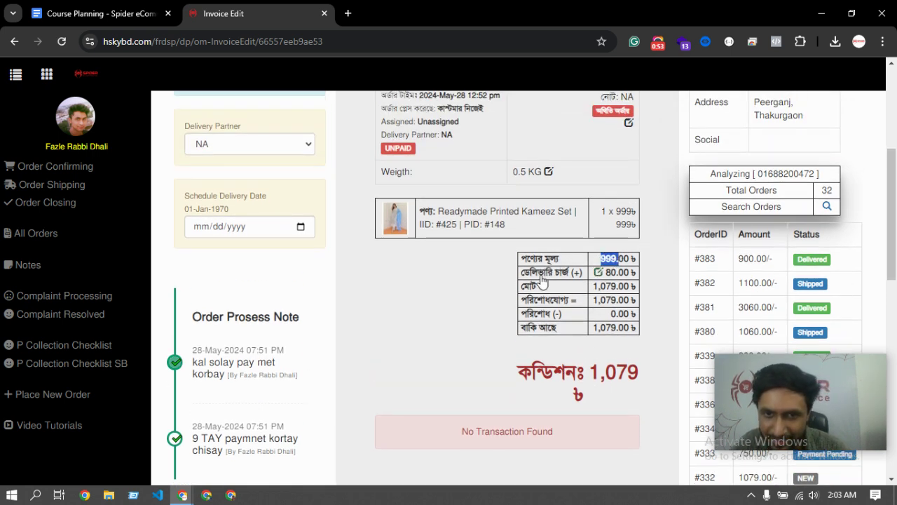
{"action": "double_click", "coordinate": [594, 376]}
{"action": "left_click_drag", "start_coordinate": [643, 374], "coordinate": [575, 372]}
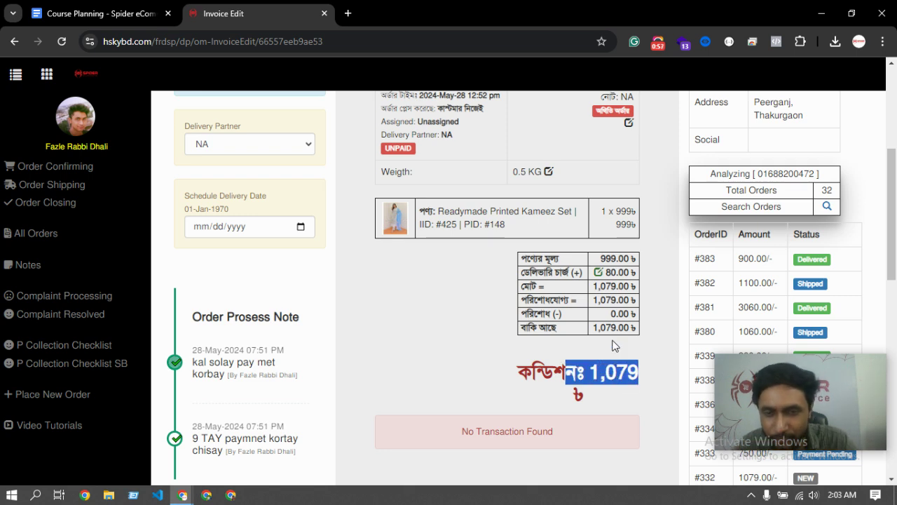
Scroll through the totals table and re-check the 1,079 amount still due
{"action": "scroll", "coordinate": [607, 333], "scroll_direction": "up", "scroll_amount": 1}
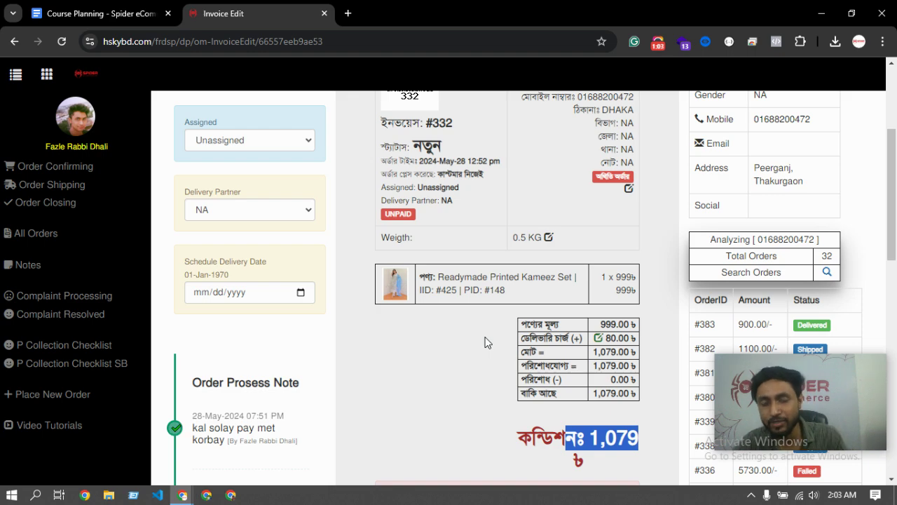
{"action": "scroll", "coordinate": [454, 330], "scroll_direction": "up", "scroll_amount": 3}
{"action": "scroll", "coordinate": [457, 330], "scroll_direction": "down", "scroll_amount": 3}
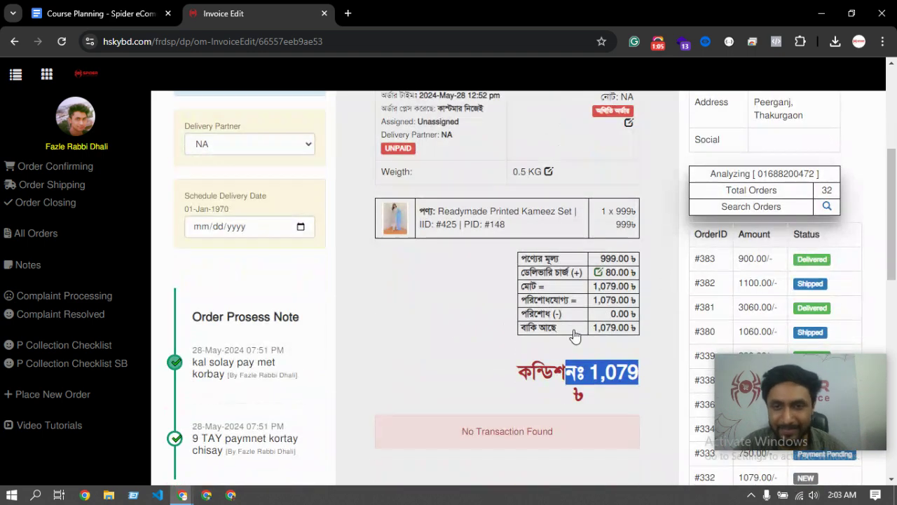
{"action": "scroll", "coordinate": [548, 265], "scroll_direction": "up", "scroll_amount": 1}
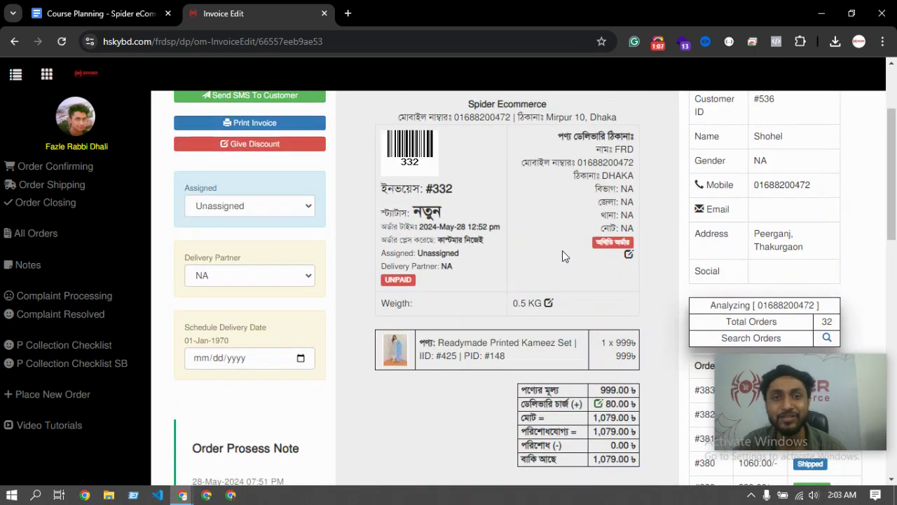
{"action": "scroll", "coordinate": [558, 281], "scroll_direction": "down", "scroll_amount": 2}
{"action": "scroll", "coordinate": [559, 281], "scroll_direction": "up", "scroll_amount": 4}
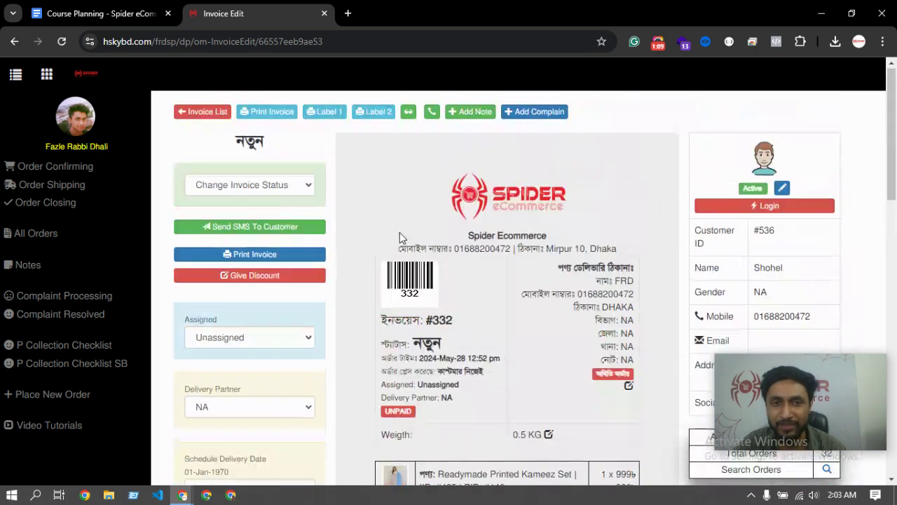
{"action": "scroll", "coordinate": [603, 324], "scroll_direction": "down", "scroll_amount": 4}
{"action": "mouse_move", "coordinate": [590, 374]}
{"action": "left_mouse_down"}
{"action": "mouse_move", "coordinate": [646, 382]}
{"action": "mouse_move", "coordinate": [601, 377]}
{"action": "left_mouse_up"}
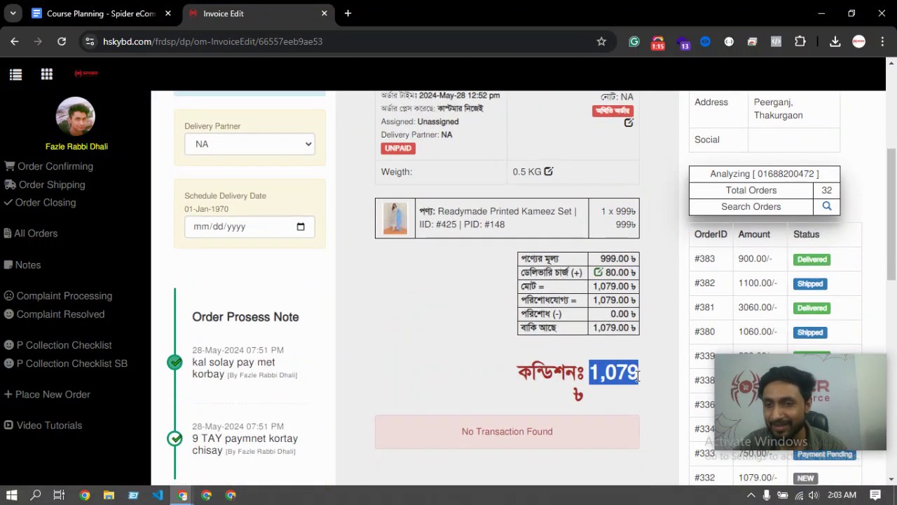
{"action": "scroll", "coordinate": [634, 377], "scroll_direction": "up", "scroll_amount": 4}
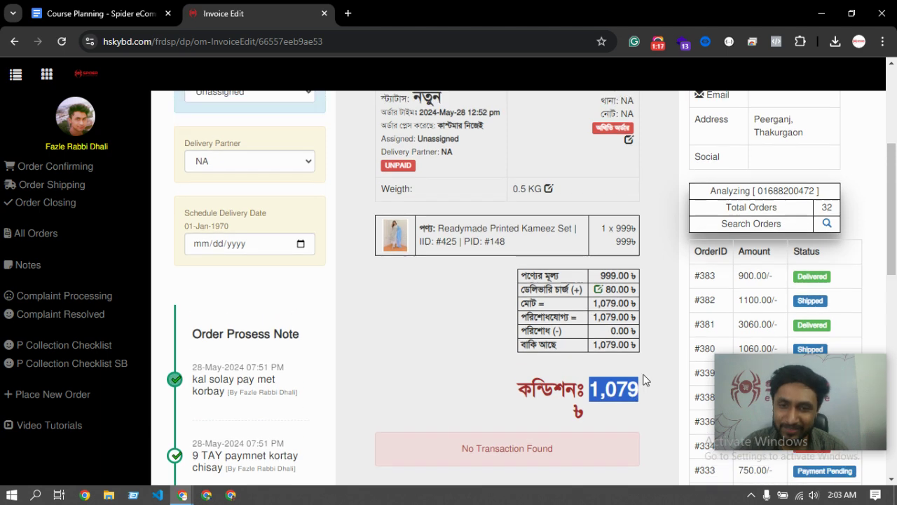
{"action": "scroll", "coordinate": [609, 379], "scroll_direction": "down", "scroll_amount": 4}
{"action": "left_click", "coordinate": [598, 369]}
{"action": "left_click_drag", "start_coordinate": [598, 369], "coordinate": [659, 380]}
{"action": "left_click", "coordinate": [660, 379]}
{"action": "left_click_drag", "start_coordinate": [590, 379], "coordinate": [567, 375]}
{"action": "left_click", "coordinate": [517, 394]}
{"action": "scroll", "coordinate": [516, 393], "scroll_direction": "up", "scroll_amount": 4}
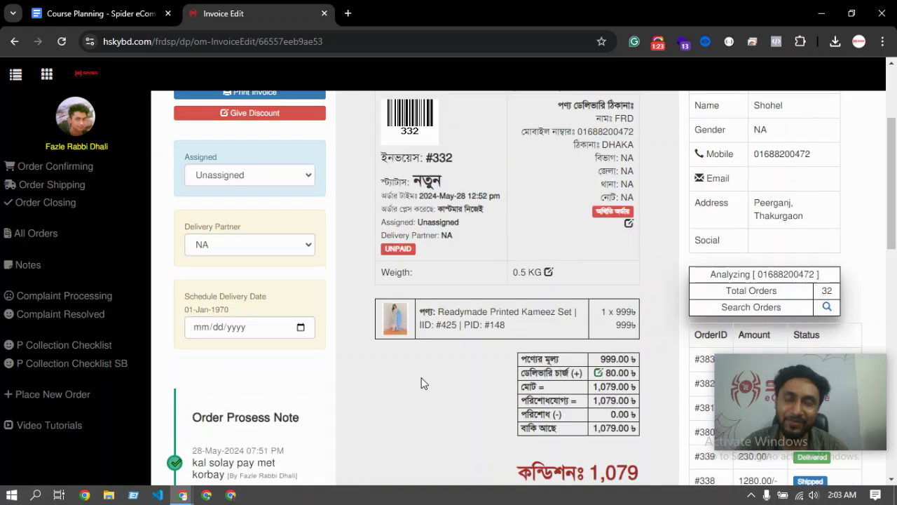
{"action": "scroll", "coordinate": [485, 358], "scroll_direction": "down", "scroll_amount": 2}
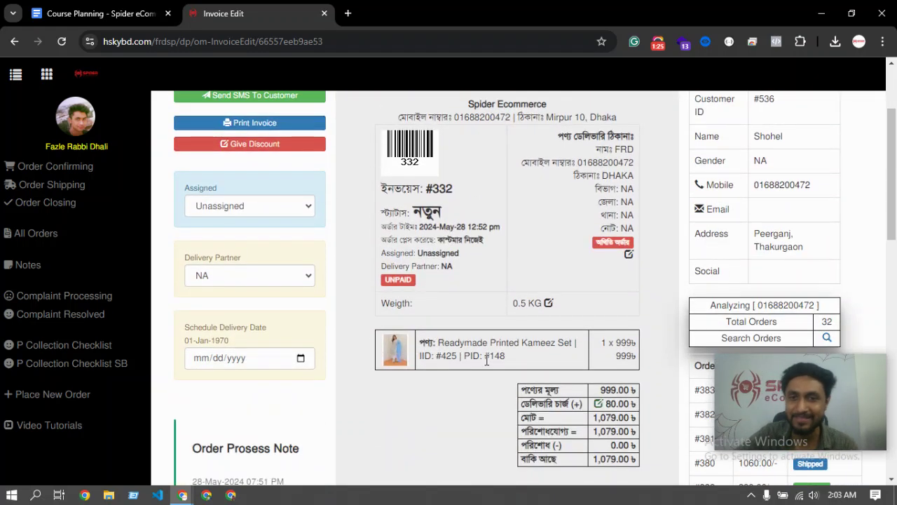
{"action": "scroll", "coordinate": [436, 297], "scroll_direction": "down", "scroll_amount": 4}
{"action": "scroll", "coordinate": [497, 330], "scroll_direction": "up", "scroll_amount": 6}
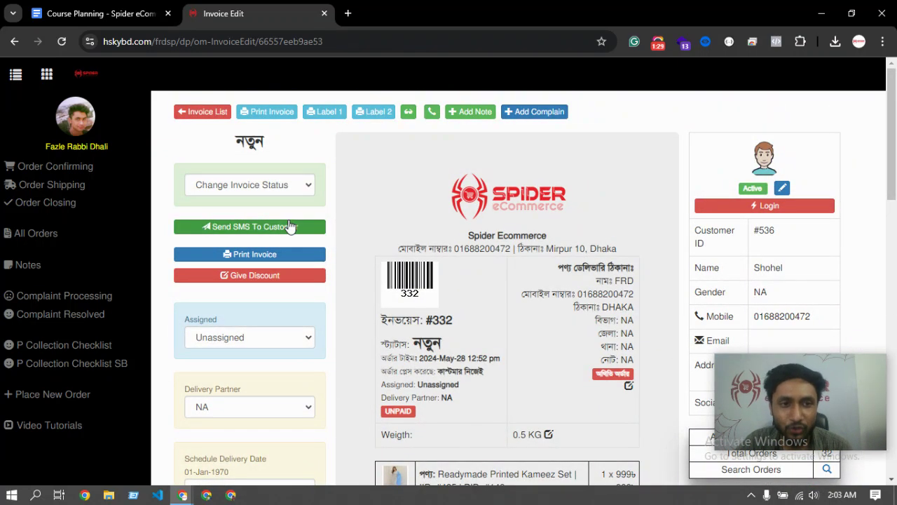
{"action": "scroll", "coordinate": [442, 258], "scroll_direction": "down", "scroll_amount": 1}
{"action": "scroll", "coordinate": [574, 266], "scroll_direction": "down", "scroll_amount": 2}
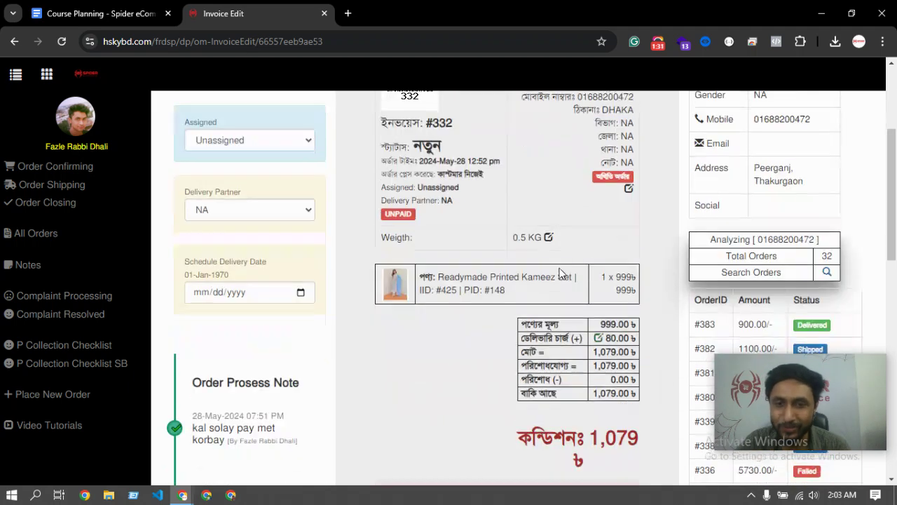
{"action": "scroll", "coordinate": [292, 213], "scroll_direction": "up", "scroll_amount": 3}
Set order #332's invoice status to Confirmed with Steadfast as delivery partner
{"action": "left_click", "coordinate": [241, 185]}
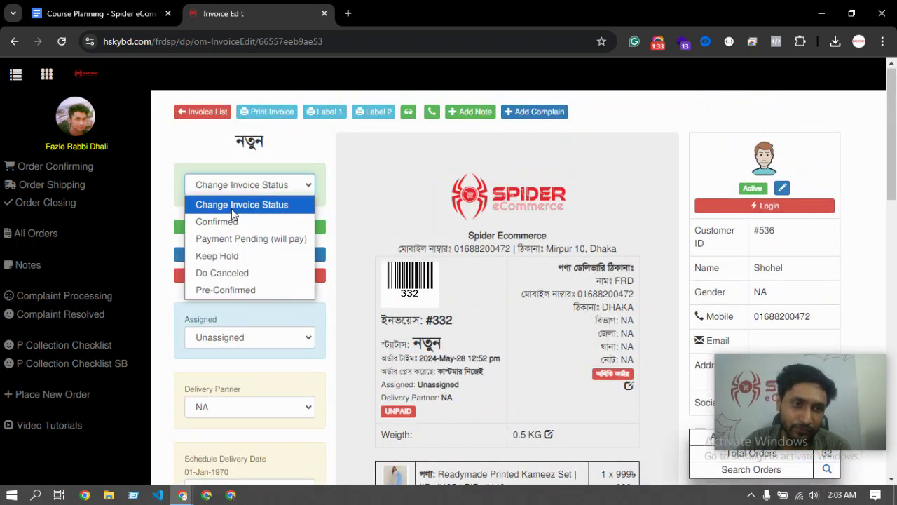
{"action": "left_click", "coordinate": [224, 220]}
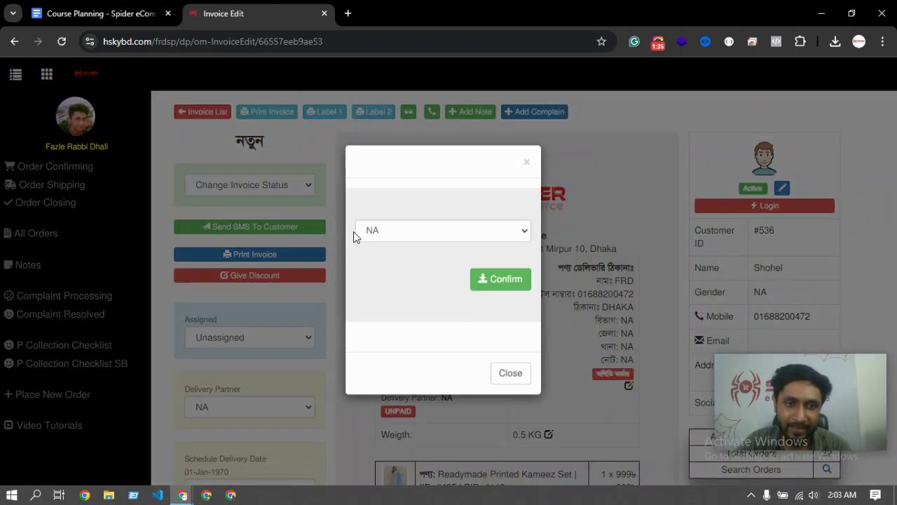
{"action": "left_click", "coordinate": [454, 232]}
{"action": "left_click", "coordinate": [378, 423]}
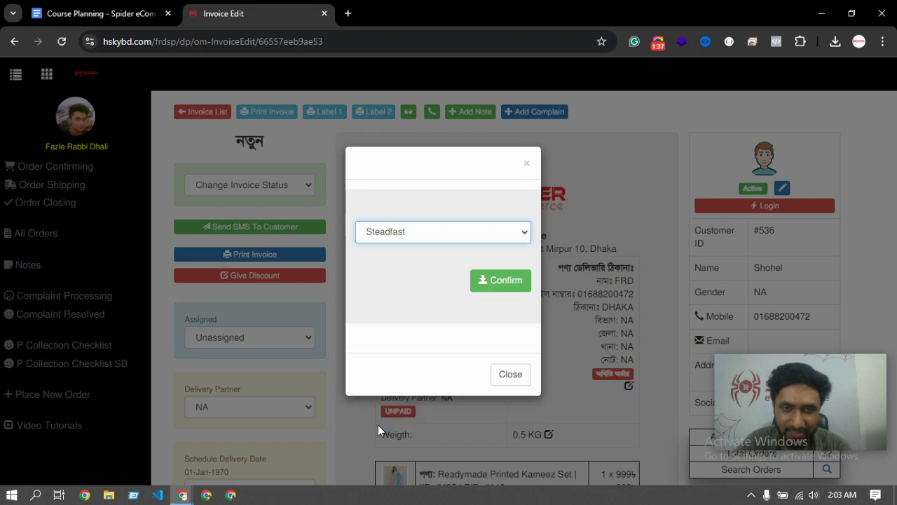
{"action": "left_click", "coordinate": [499, 284]}
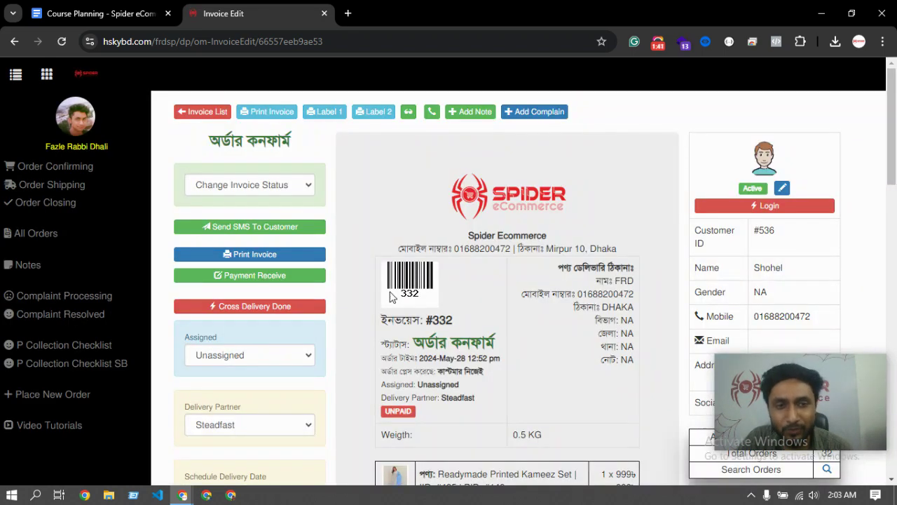
{"action": "scroll", "coordinate": [521, 389], "scroll_direction": "down", "scroll_amount": 3}
{"action": "scroll", "coordinate": [455, 393], "scroll_direction": "down", "scroll_amount": 2}
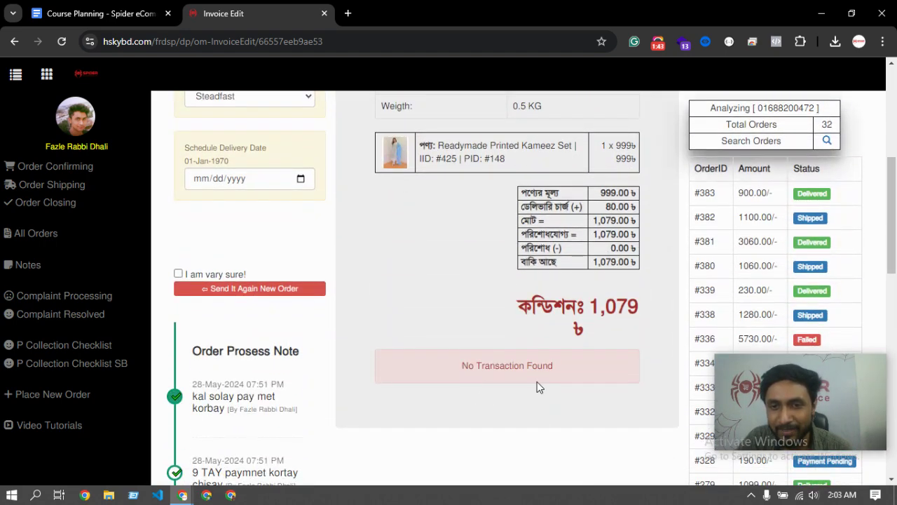
{"action": "scroll", "coordinate": [537, 381], "scroll_direction": "up", "scroll_amount": 5}
{"action": "scroll", "coordinate": [526, 375], "scroll_direction": "up", "scroll_amount": 1}
{"action": "scroll", "coordinate": [530, 326], "scroll_direction": "down", "scroll_amount": 3}
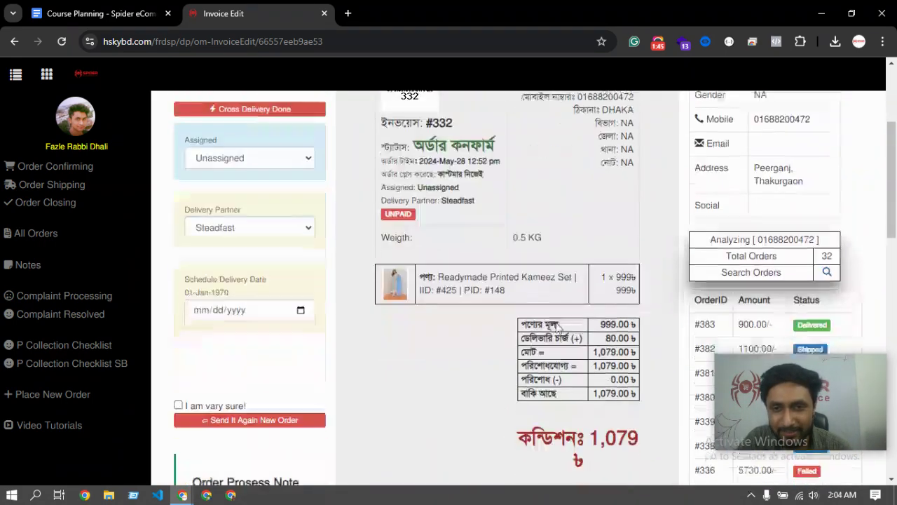
{"action": "scroll", "coordinate": [235, 233], "scroll_direction": "up", "scroll_amount": 4}
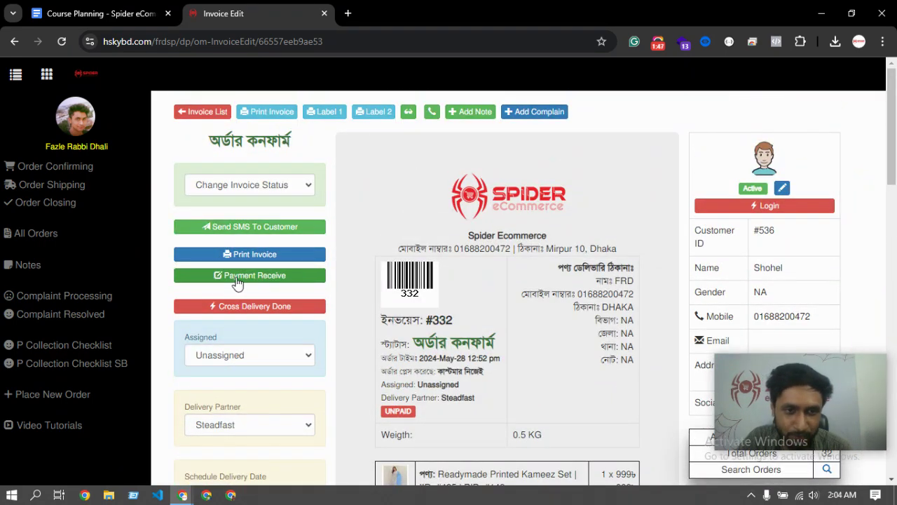
{"action": "left_click", "coordinate": [241, 277]}
{"action": "left_click", "coordinate": [542, 162]}
{"action": "scroll", "coordinate": [648, 251], "scroll_direction": "down", "scroll_amount": 5}
{"action": "scroll", "coordinate": [576, 344], "scroll_direction": "up", "scroll_amount": 2}
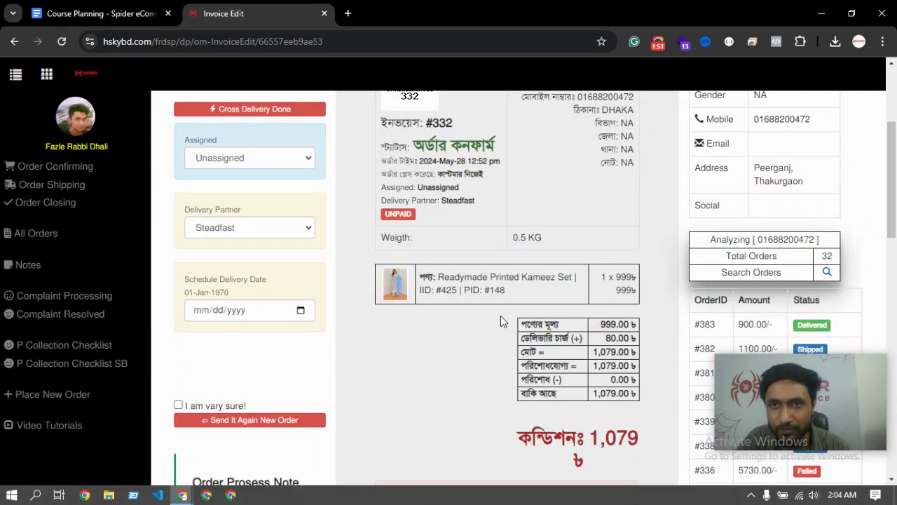
{"action": "scroll", "coordinate": [575, 300], "scroll_direction": "down", "scroll_amount": 3}
{"action": "scroll", "coordinate": [491, 288], "scroll_direction": "up", "scroll_amount": 2}
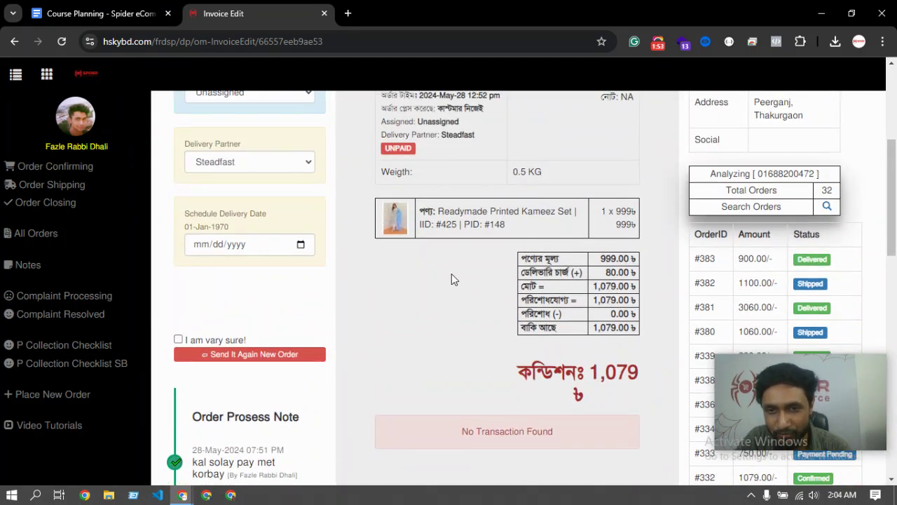
{"action": "scroll", "coordinate": [453, 279], "scroll_direction": "up", "scroll_amount": 4}
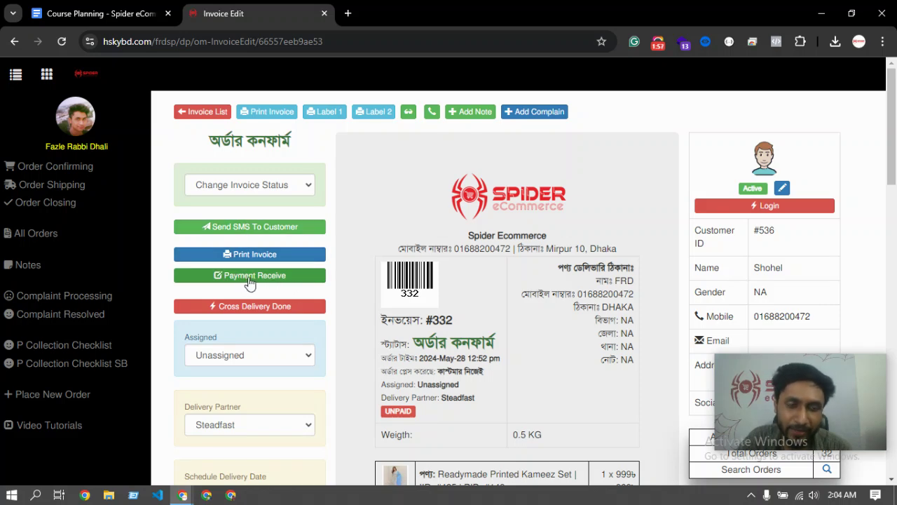
Save a received payment of 100 for order #332, with blank transaction id and note
{"action": "left_click", "coordinate": [250, 275]}
{"action": "left_click", "coordinate": [385, 269]}
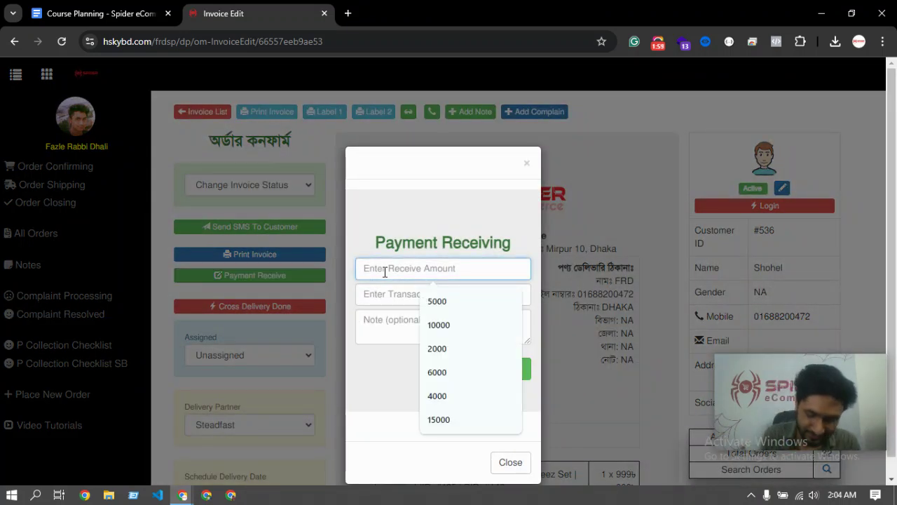
{"action": "type", "text": "100"}
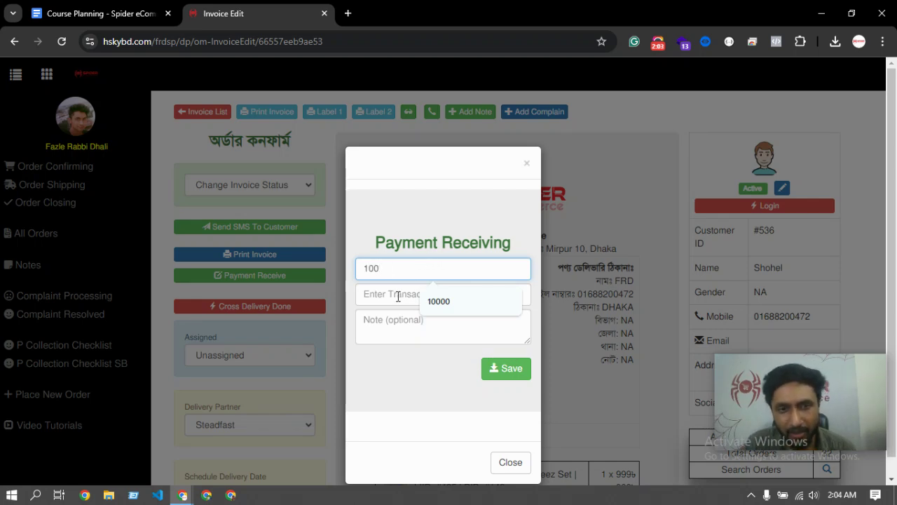
{"action": "left_click", "coordinate": [398, 296]}
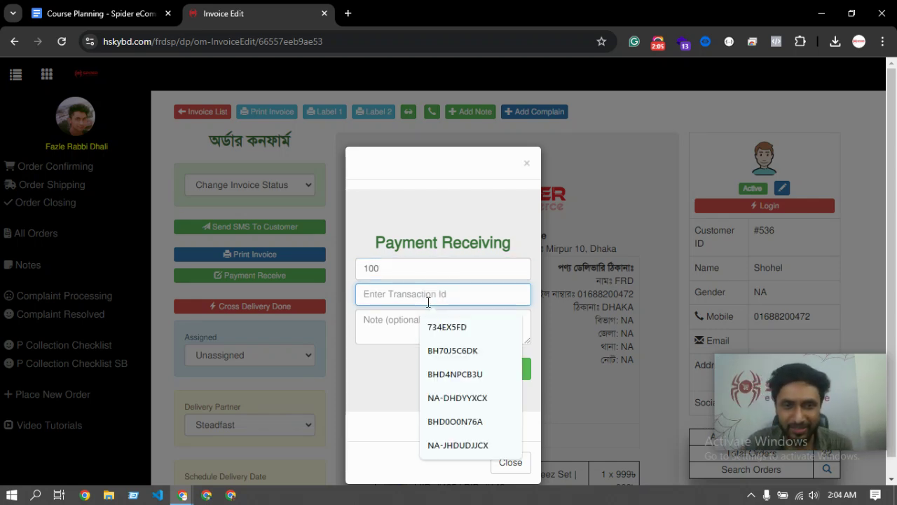
{"action": "type", "text": "f"}
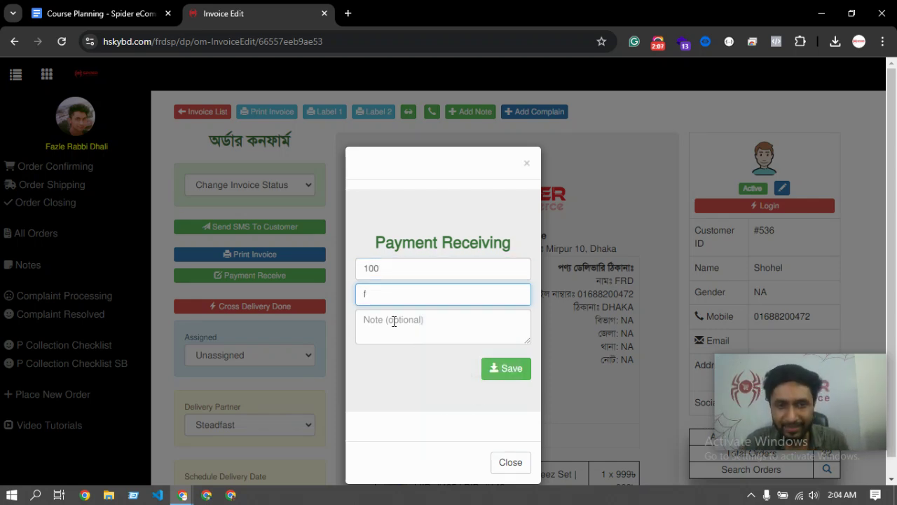
{"action": "key", "text": "BackSpace"}
{"action": "left_click", "coordinate": [387, 324]}
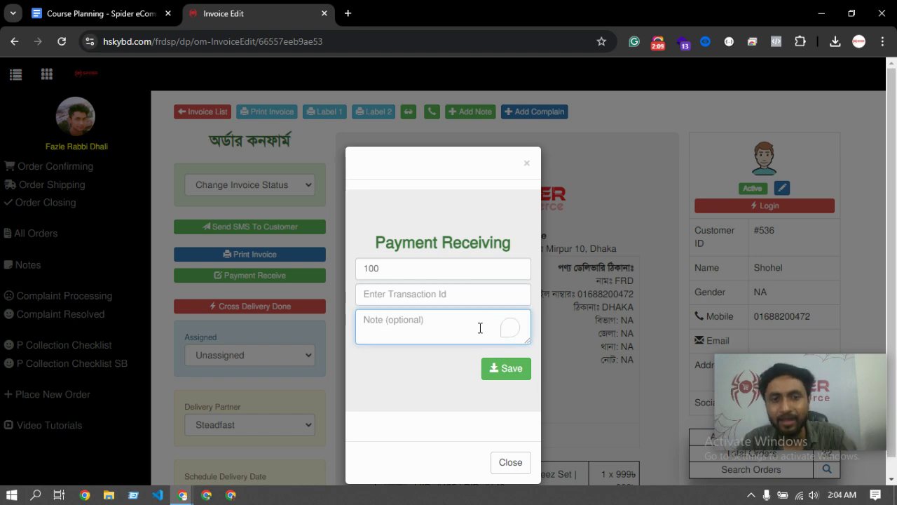
{"action": "left_click", "coordinate": [508, 370]}
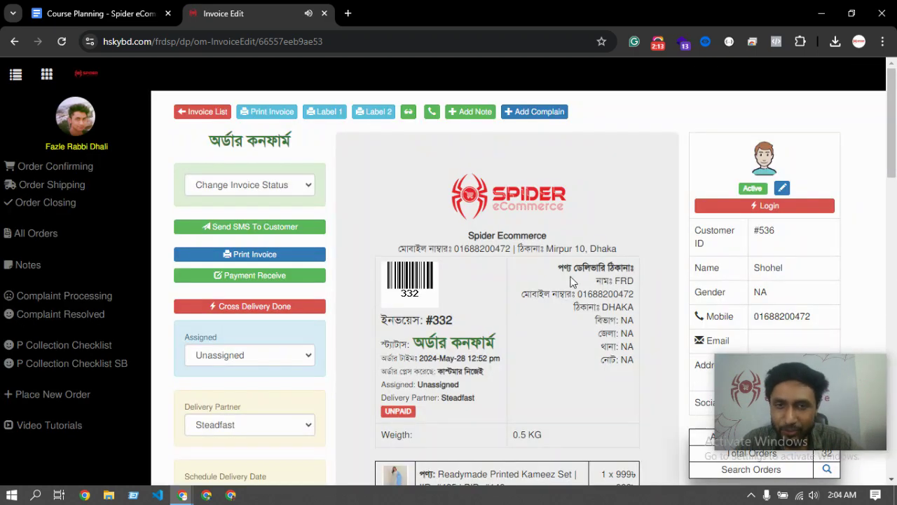
Review the price table: 1,079.00 total, 100 paid and a 979 condition amount due
{"action": "scroll", "coordinate": [564, 275], "scroll_direction": "down", "scroll_amount": 5}
{"action": "scroll", "coordinate": [549, 281], "scroll_direction": "down", "scroll_amount": 1}
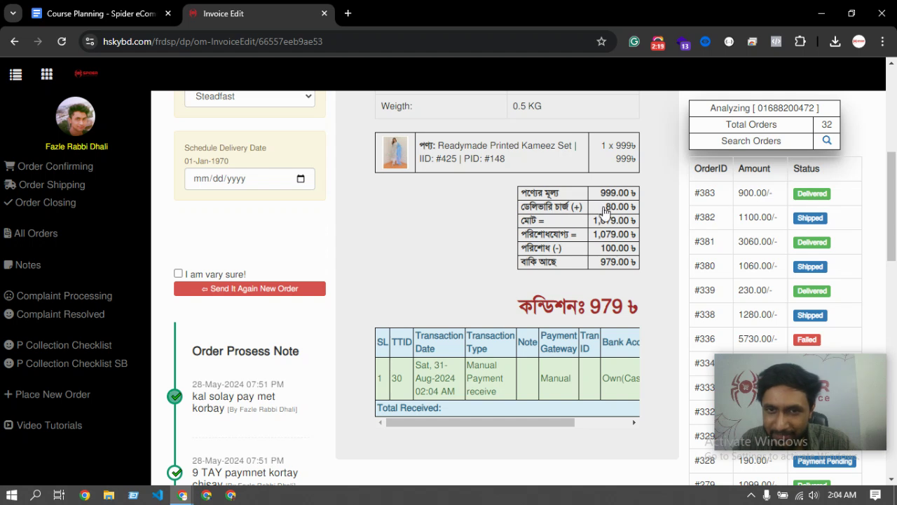
{"action": "left_click_drag", "start_coordinate": [596, 222], "coordinate": [633, 251]}
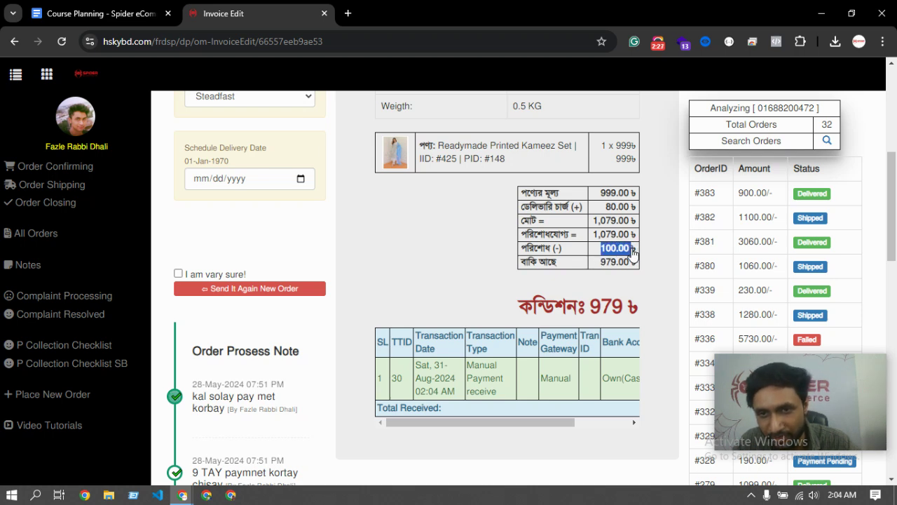
{"action": "left_click_drag", "start_coordinate": [522, 267], "coordinate": [588, 266]}
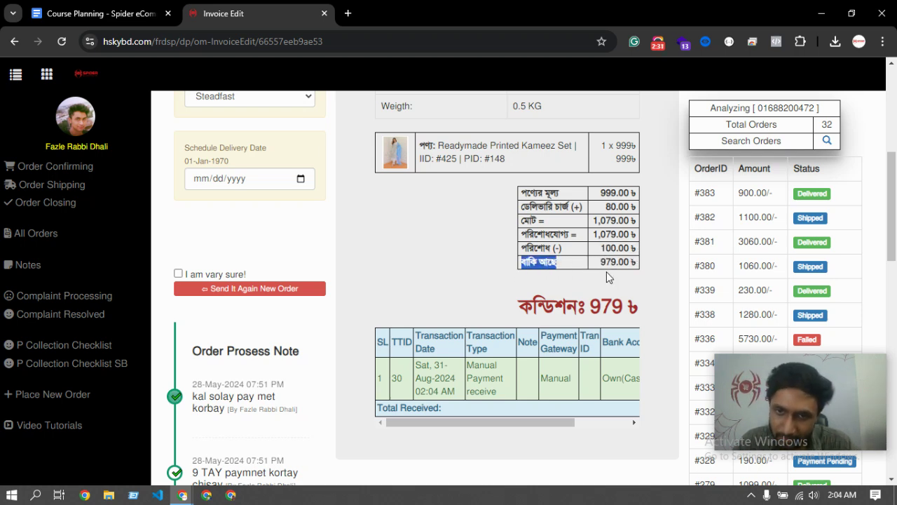
{"action": "double_click", "coordinate": [593, 309]}
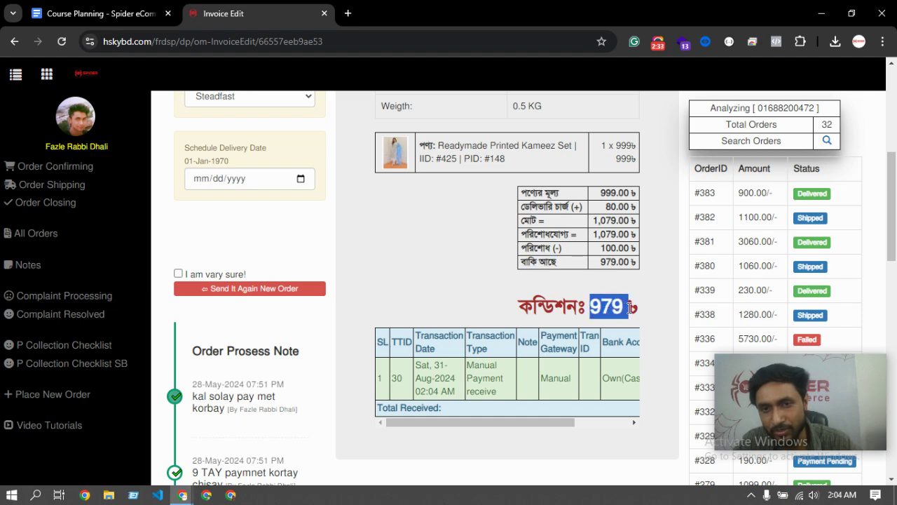
{"action": "left_click_drag", "start_coordinate": [624, 307], "coordinate": [522, 306]}
{"action": "scroll", "coordinate": [293, 170], "scroll_direction": "up", "scroll_amount": 5}
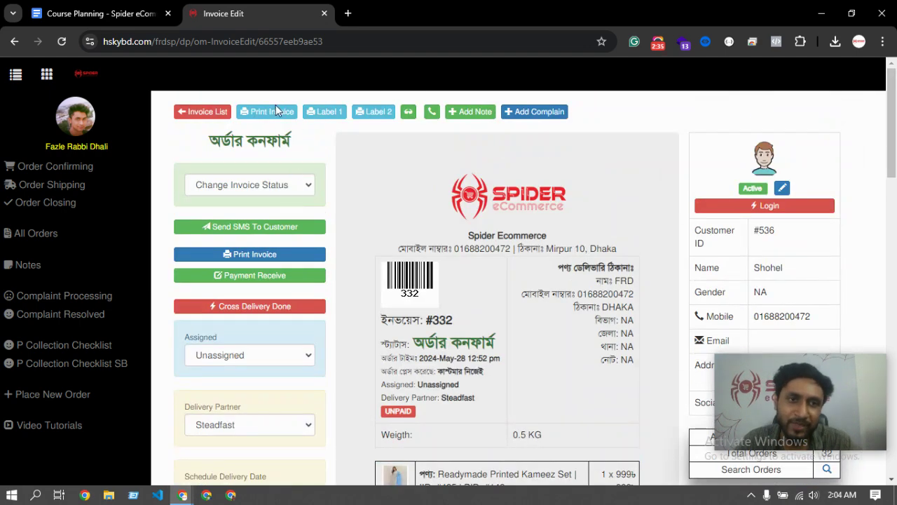
{"action": "left_click", "coordinate": [272, 110]}
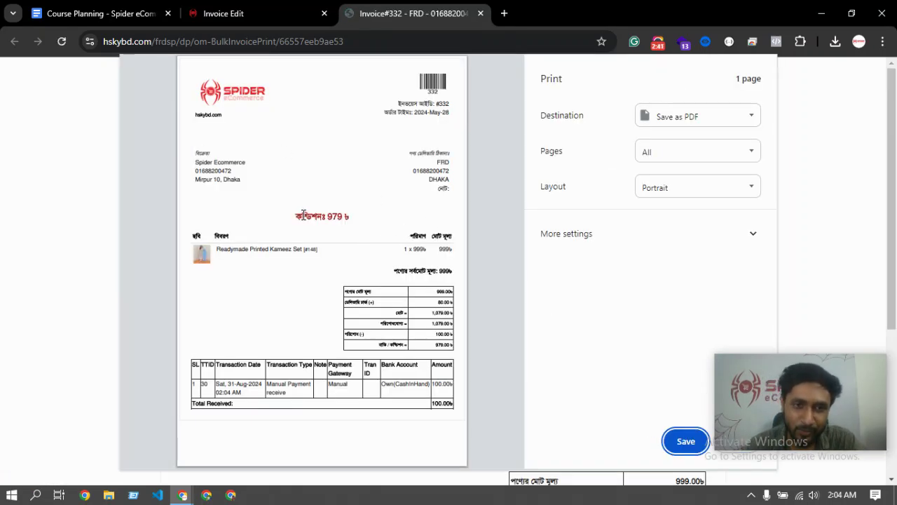
{"action": "mouse_move", "coordinate": [295, 216]}
{"action": "left_mouse_down"}
{"action": "mouse_move", "coordinate": [341, 215]}
{"action": "mouse_move", "coordinate": [309, 220]}
{"action": "left_mouse_up"}
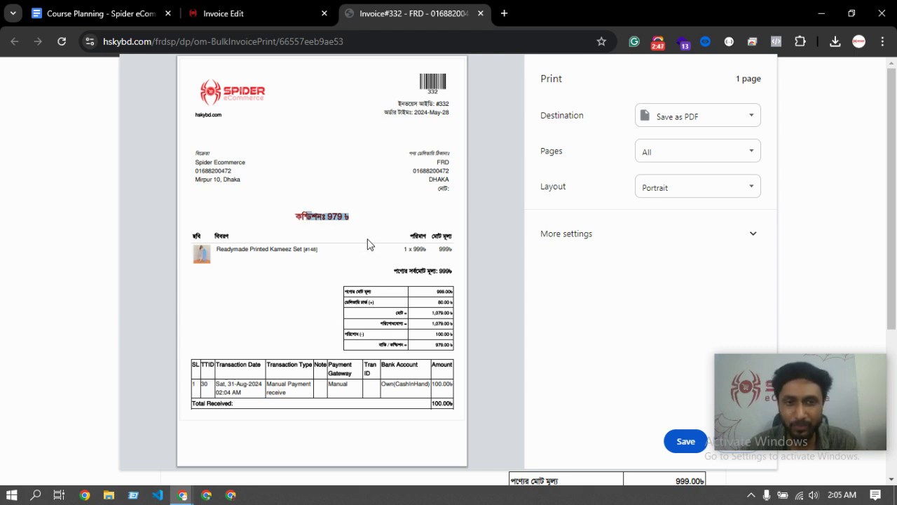
{"action": "mouse_move", "coordinate": [803, 423]}
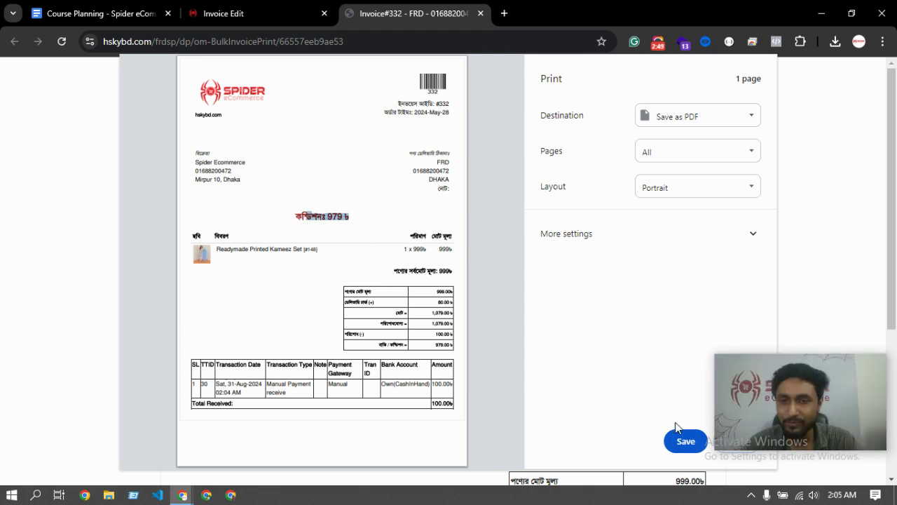
{"action": "left_click_drag", "start_coordinate": [764, 366], "coordinate": [782, 307]}
{"action": "left_click", "coordinate": [741, 440]}
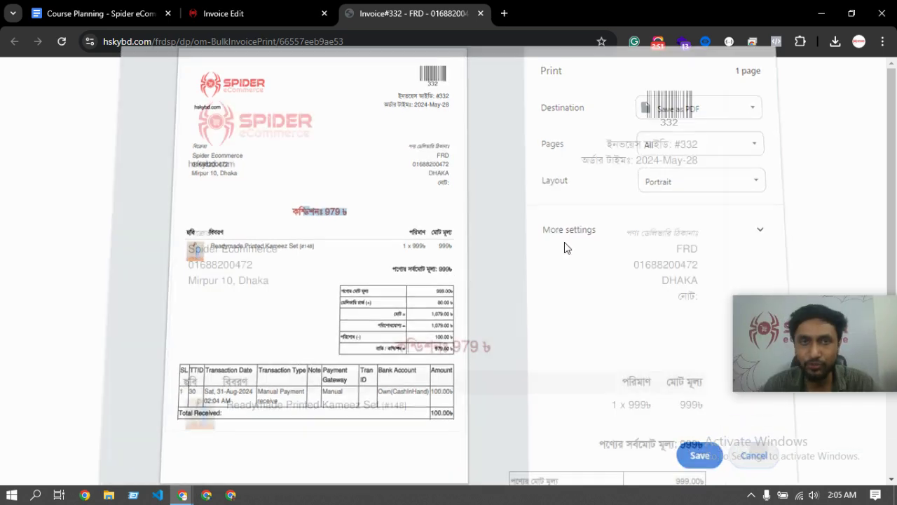
{"action": "left_click", "coordinate": [481, 13]}
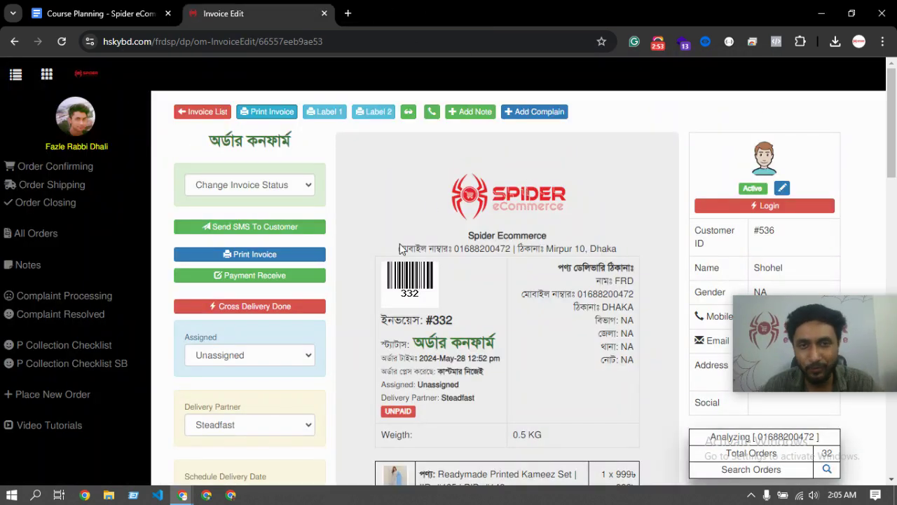
Recheck invoice #332, then view the Order Shipping list showing it confirmed
{"action": "scroll", "coordinate": [399, 243], "scroll_direction": "down", "scroll_amount": 7}
{"action": "scroll", "coordinate": [410, 239], "scroll_direction": "up", "scroll_amount": 8}
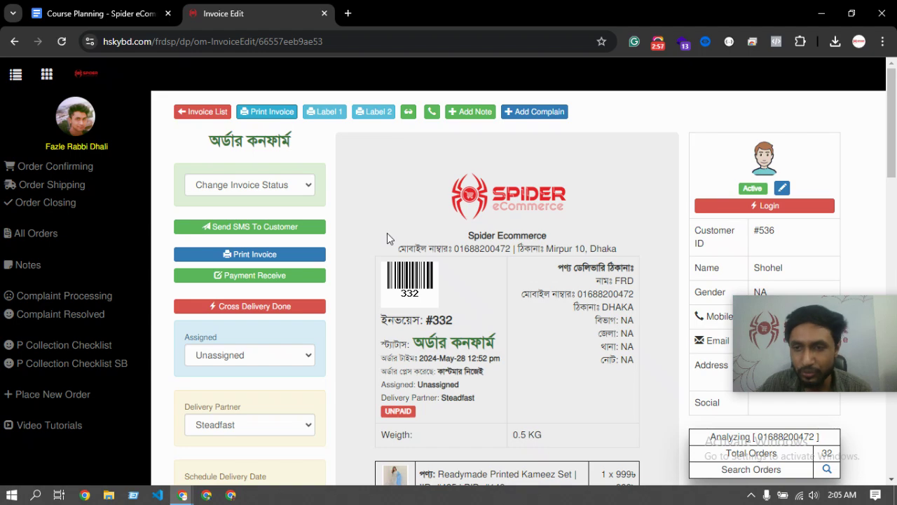
{"action": "scroll", "coordinate": [387, 234], "scroll_direction": "down", "scroll_amount": 3}
{"action": "scroll", "coordinate": [419, 257], "scroll_direction": "up", "scroll_amount": 3}
{"action": "scroll", "coordinate": [419, 258], "scroll_direction": "down", "scroll_amount": 3}
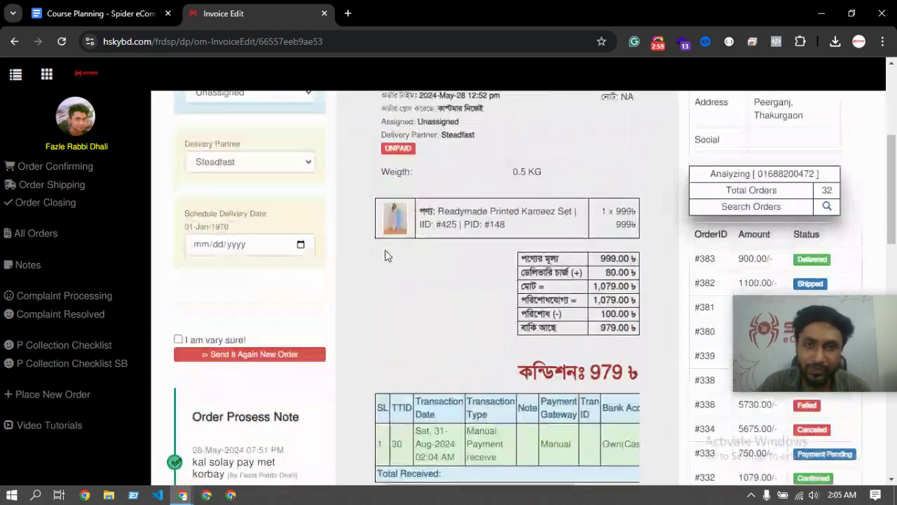
{"action": "scroll", "coordinate": [350, 256], "scroll_direction": "up", "scroll_amount": 3}
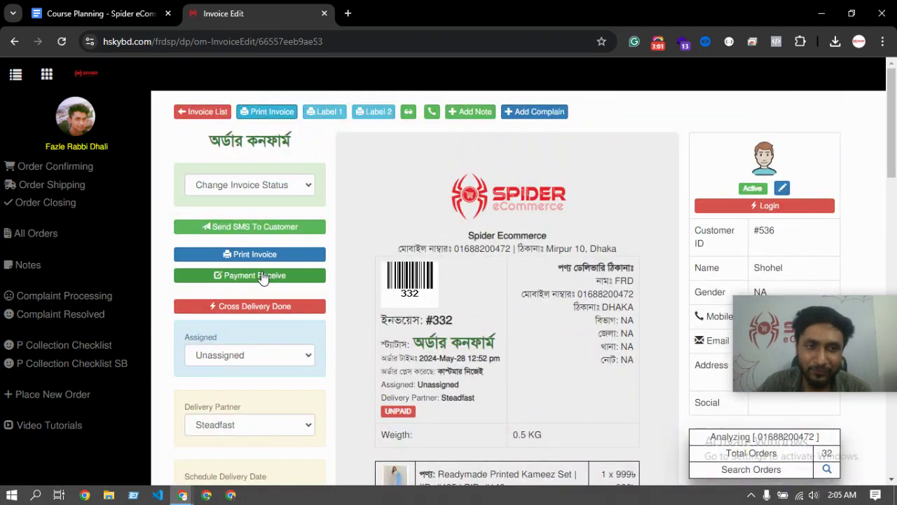
{"action": "scroll", "coordinate": [324, 258], "scroll_direction": "down", "scroll_amount": 3}
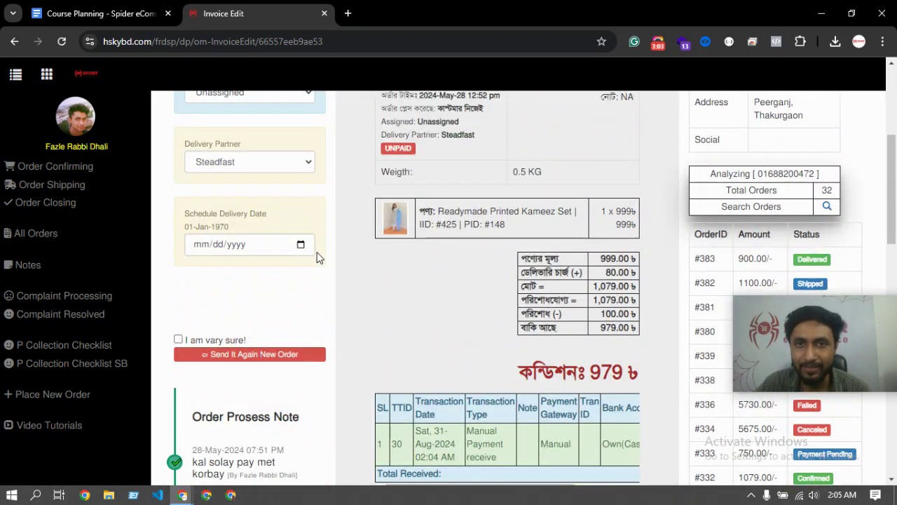
{"action": "scroll", "coordinate": [320, 255], "scroll_direction": "up", "scroll_amount": 3}
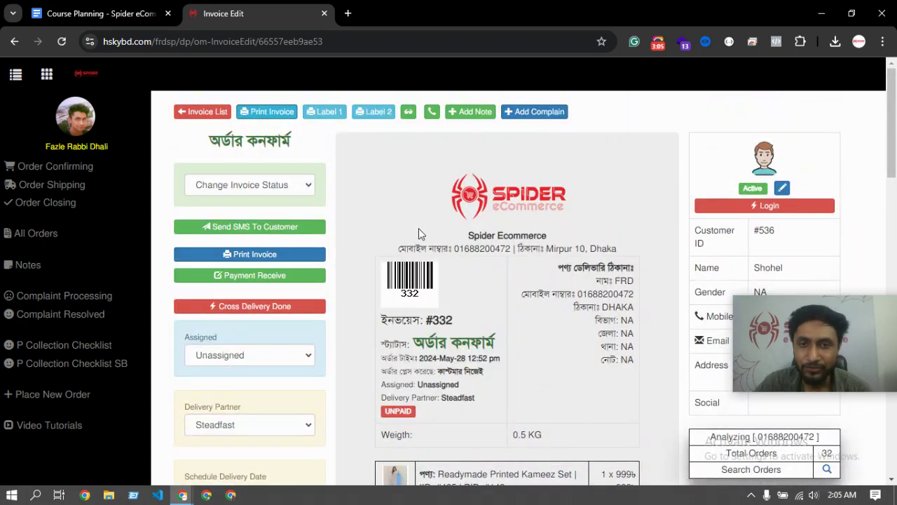
{"action": "scroll", "coordinate": [467, 296], "scroll_direction": "down", "scroll_amount": 3}
{"action": "scroll", "coordinate": [482, 317], "scroll_direction": "down", "scroll_amount": 2}
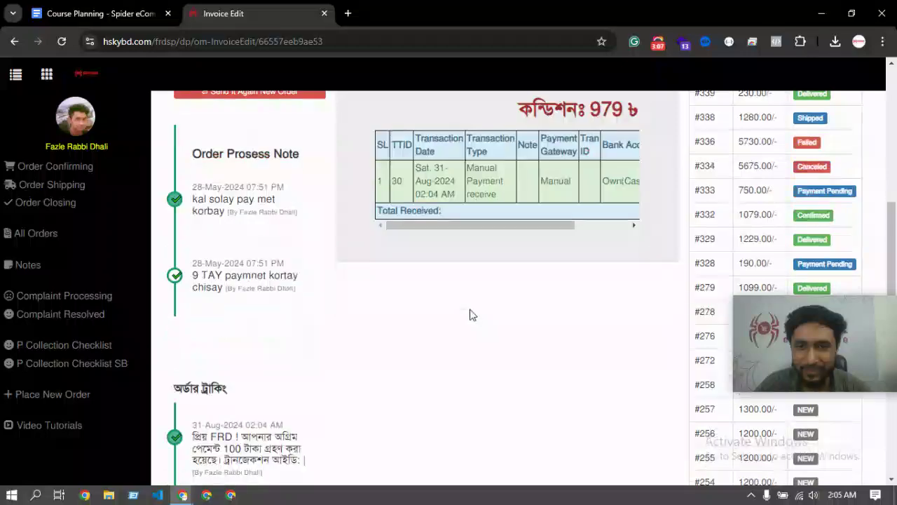
{"action": "scroll", "coordinate": [470, 314], "scroll_direction": "up", "scroll_amount": 5}
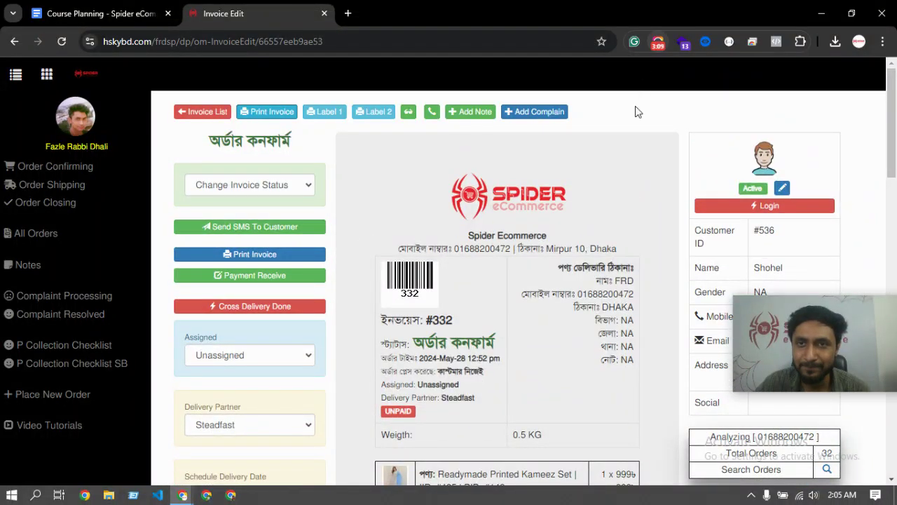
{"action": "left_click", "coordinate": [657, 42]}
{"action": "left_click", "coordinate": [426, 192]}
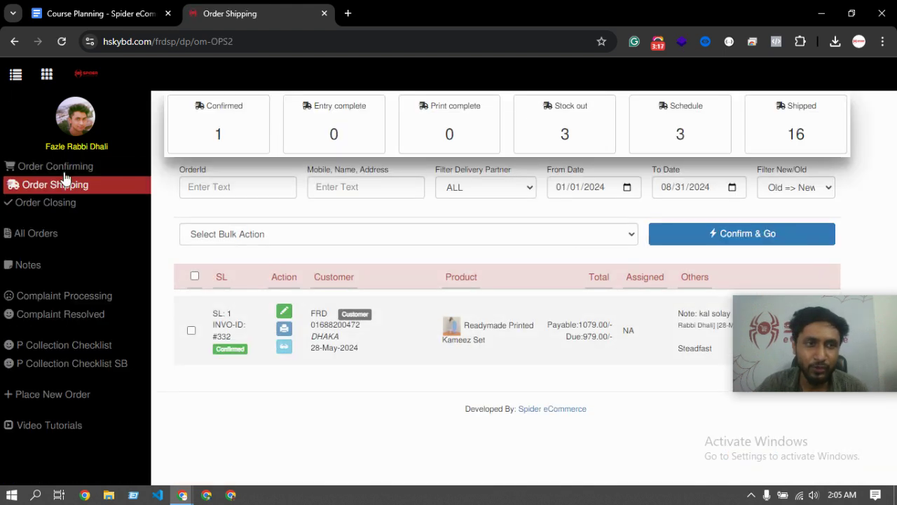
In Order Confirming, find INVO-ID #318 and open its Invoice Edit page
{"action": "left_click", "coordinate": [56, 168]}
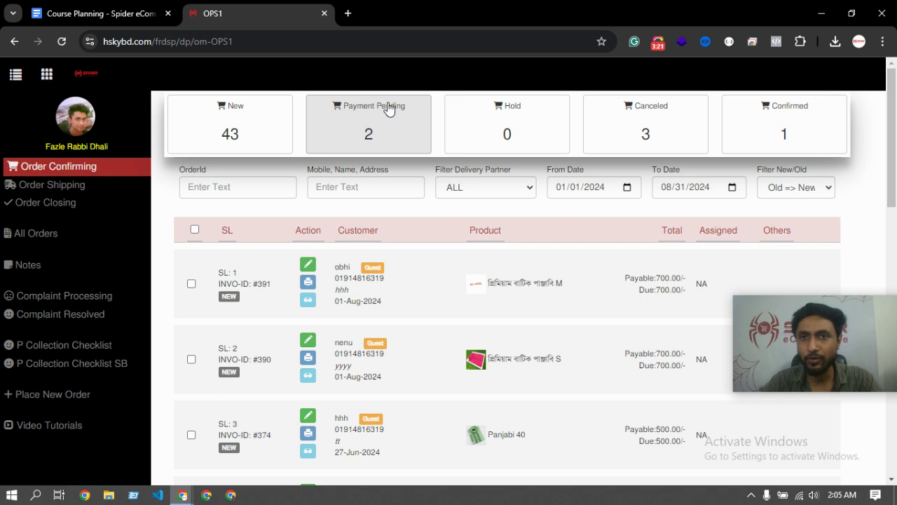
{"action": "left_click", "coordinate": [657, 44]}
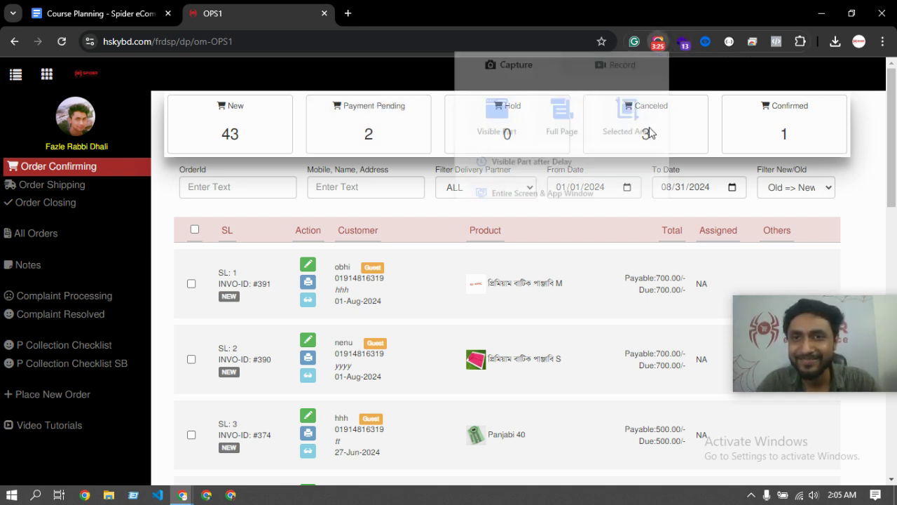
{"action": "left_click", "coordinate": [591, 220]}
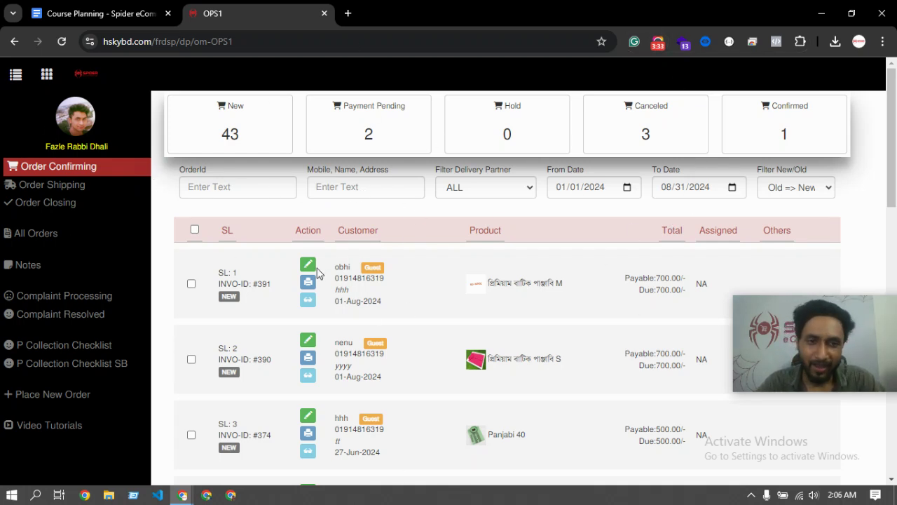
{"action": "scroll", "coordinate": [311, 332], "scroll_direction": "down", "scroll_amount": 3}
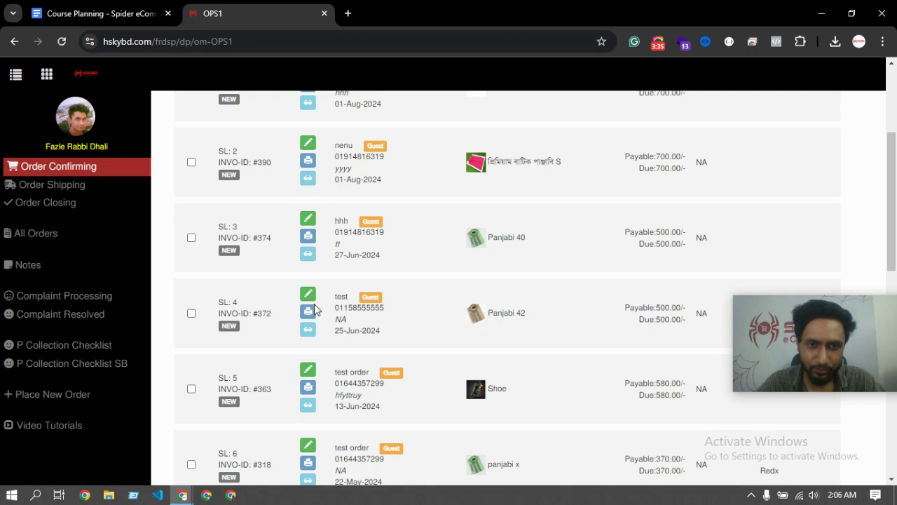
{"action": "scroll", "coordinate": [312, 329], "scroll_direction": "down", "scroll_amount": 2}
{"action": "left_click", "coordinate": [308, 315]}
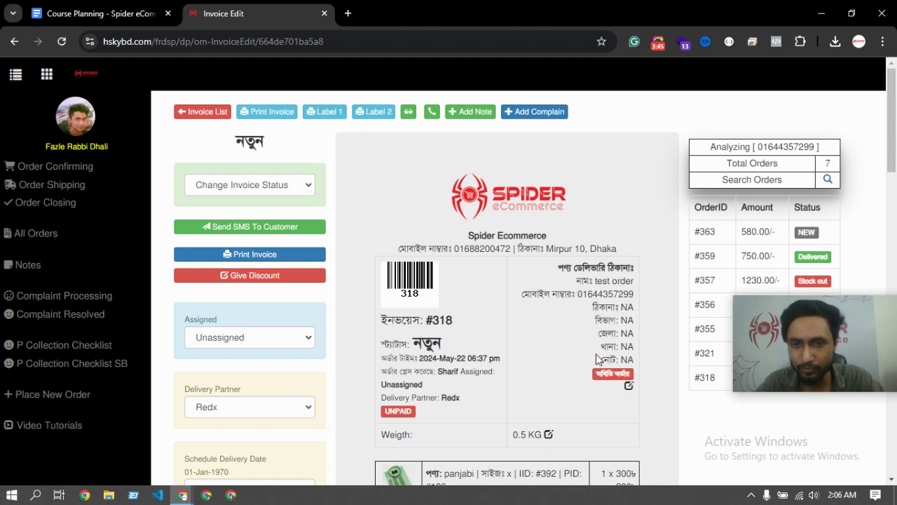
Note the NA delivery address on order #318 and open its customer details form
{"action": "left_click_drag", "start_coordinate": [593, 309], "coordinate": [638, 313]}
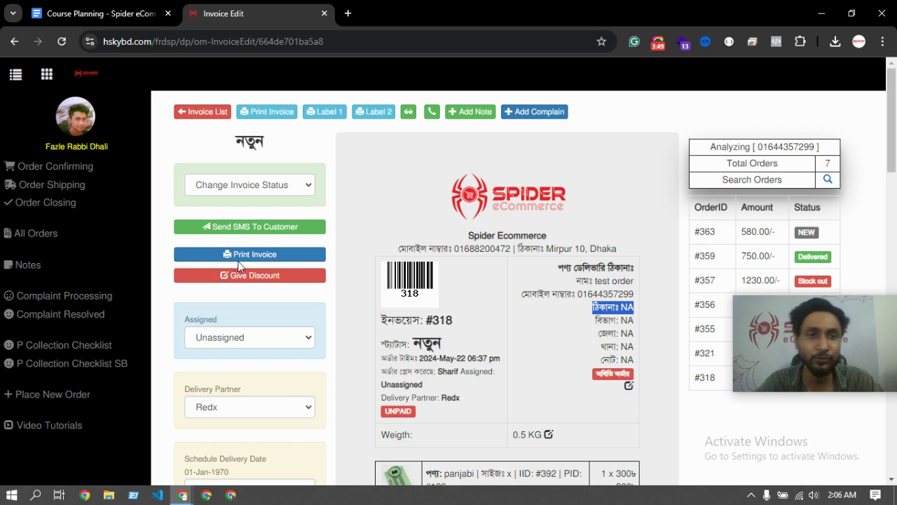
{"action": "scroll", "coordinate": [240, 228], "scroll_direction": "down", "scroll_amount": 1}
{"action": "scroll", "coordinate": [240, 228], "scroll_direction": "up", "scroll_amount": 1}
{"action": "left_click_drag", "start_coordinate": [237, 147], "coordinate": [273, 153]}
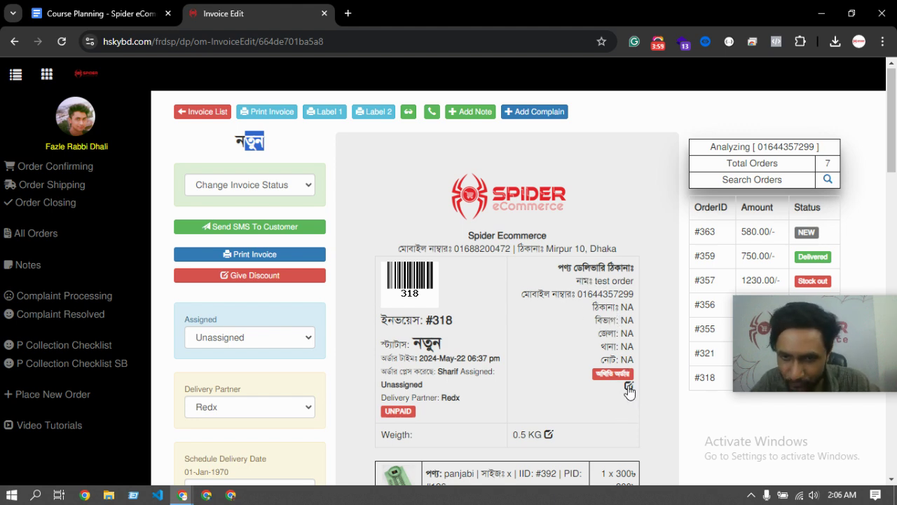
{"action": "left_click", "coordinate": [628, 388]}
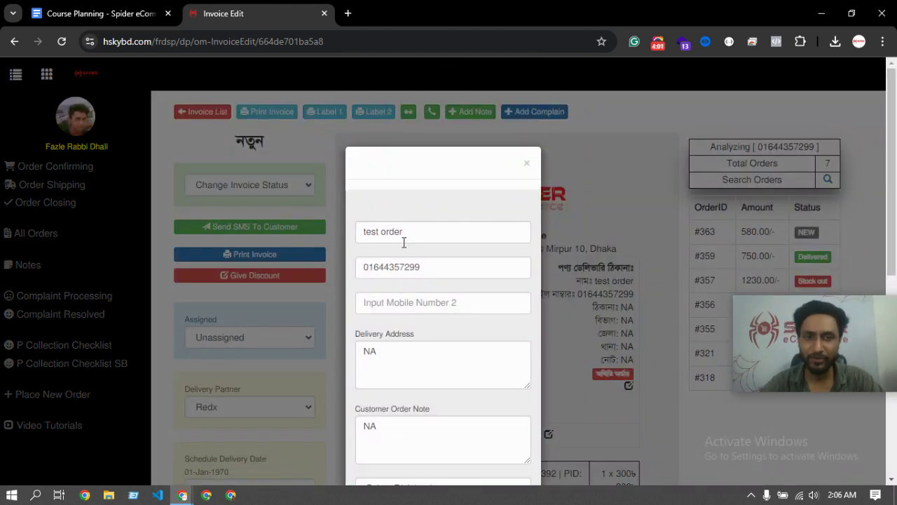
Replace the recipient name 'test order' with the customer's new full name
{"action": "scroll", "coordinate": [414, 237], "scroll_direction": "down", "scroll_amount": 3}
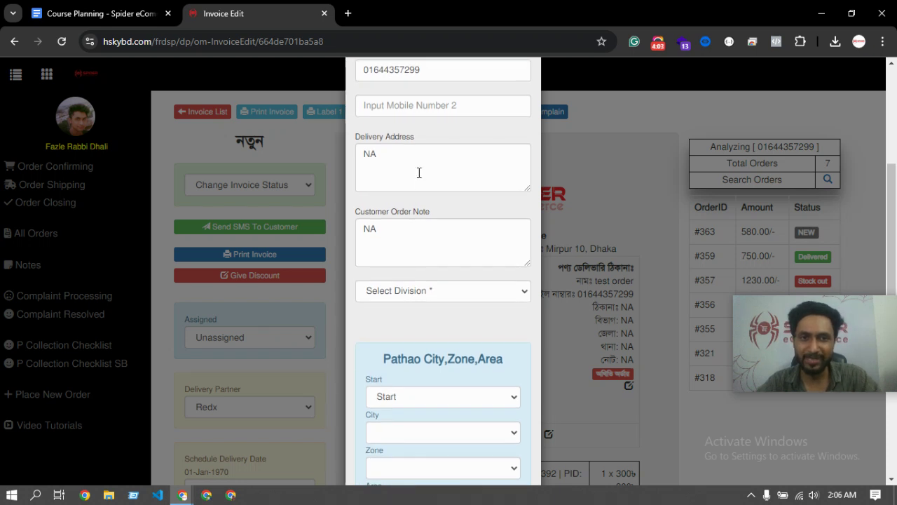
{"action": "scroll", "coordinate": [419, 173], "scroll_direction": "down", "scroll_amount": 3}
{"action": "scroll", "coordinate": [408, 263], "scroll_direction": "up", "scroll_amount": 6}
{"action": "triple_click", "coordinate": [430, 238]}
{"action": "key", "text": "BackSpace"}
{"action": "type", "text": "fazle"}
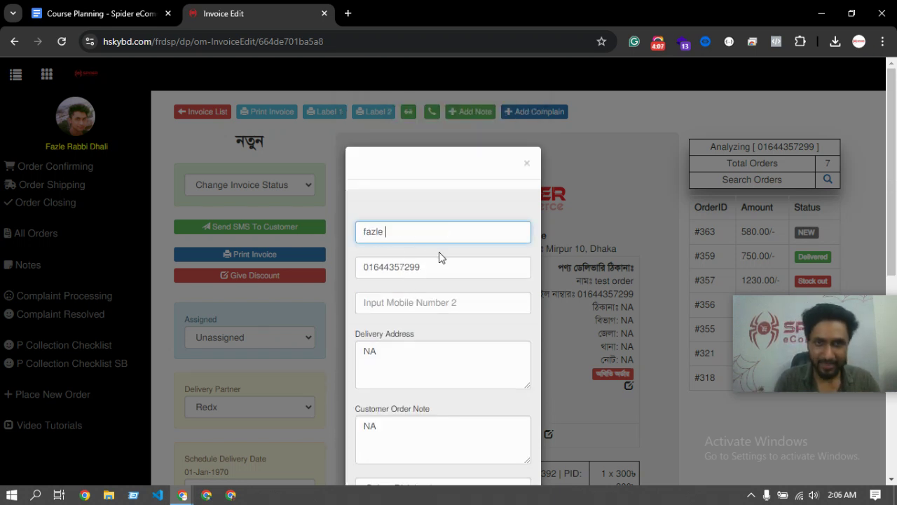
{"action": "key", "text": "BackSpace"}
{"action": "key", "text": "BackSpace"}
{"action": "key", "text": "BackSpace"}
{"action": "key", "text": "BackSpace"}
{"action": "key", "text": "BackSpace"}
{"action": "key", "text": "BackSpace"}
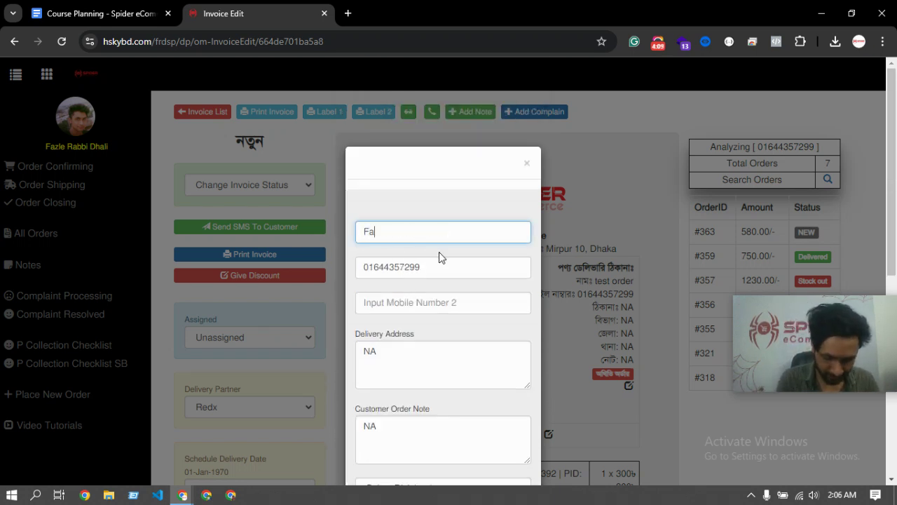
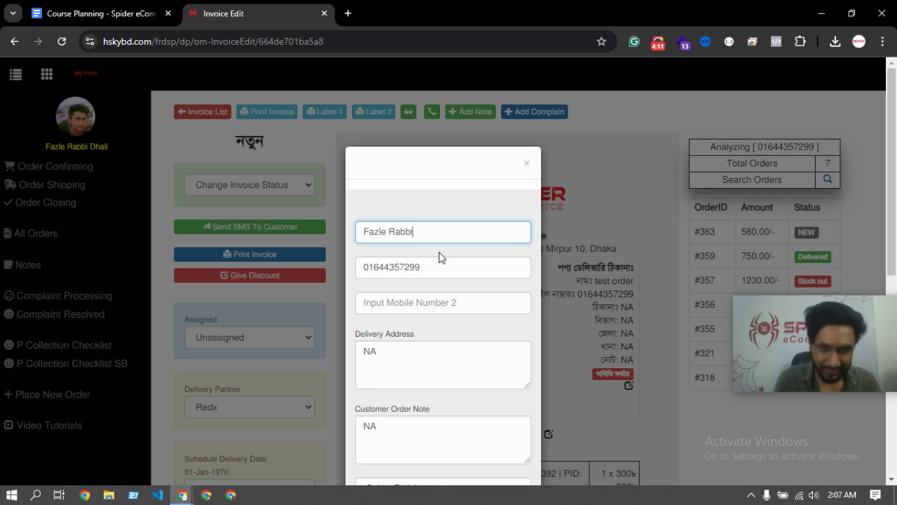
Replace the NA delivery address with the recipient's new street address
{"action": "left_click", "coordinate": [435, 268]}
{"action": "left_click", "coordinate": [414, 302]}
{"action": "left_click", "coordinate": [394, 352]}
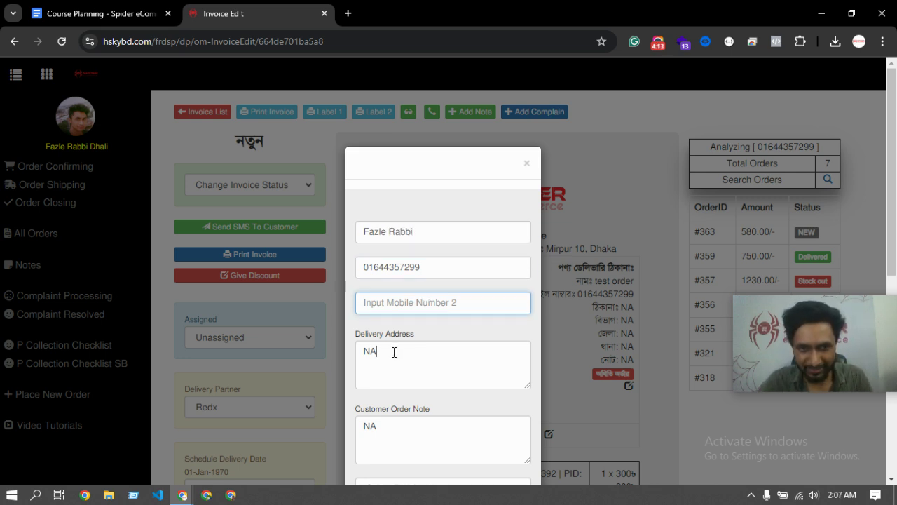
{"action": "key", "text": "BackSpace"}
{"action": "key", "text": "BackSpace"}
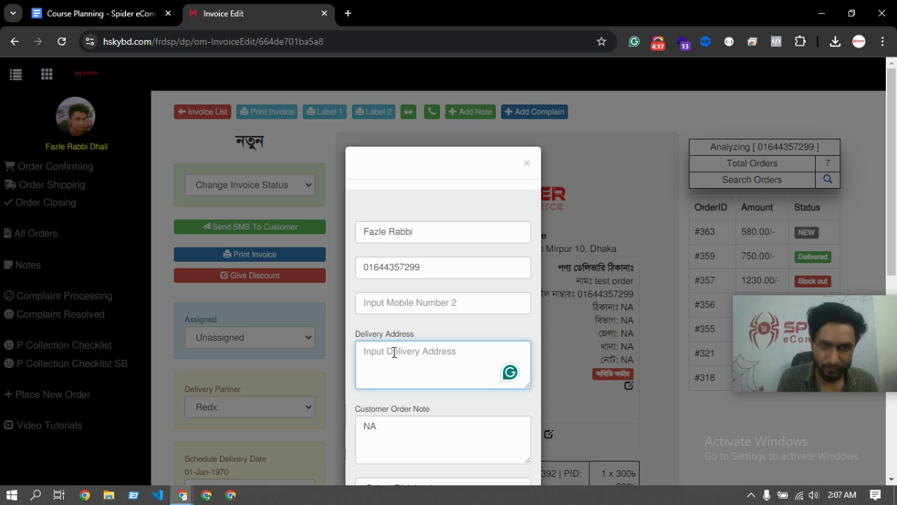
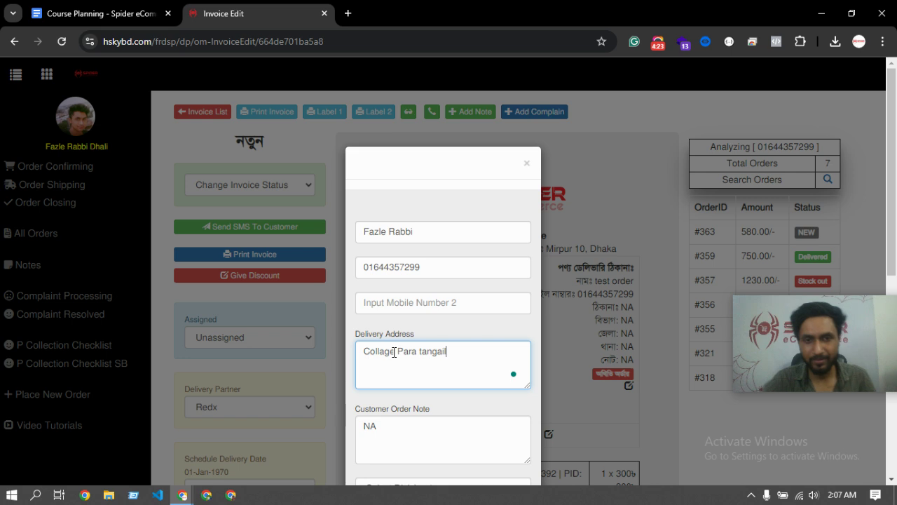
{"action": "scroll", "coordinate": [416, 352], "scroll_direction": "down", "scroll_amount": 1}
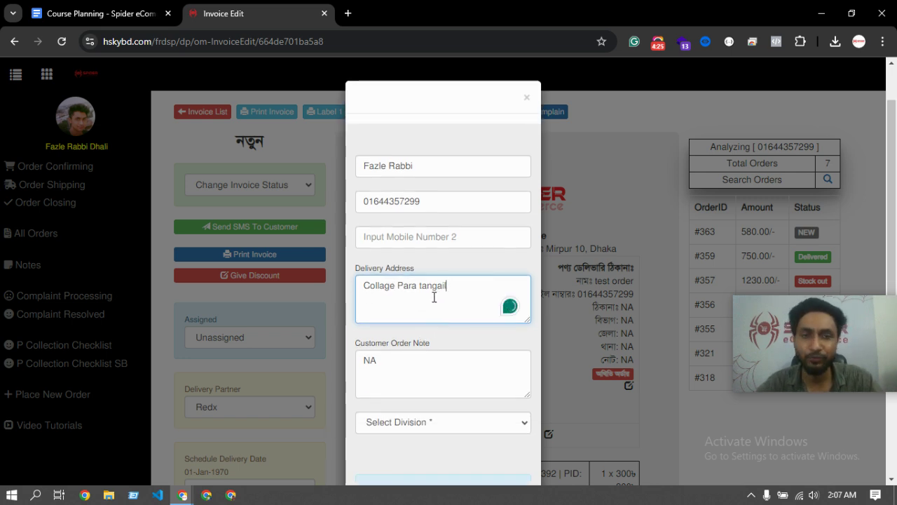
{"action": "scroll", "coordinate": [464, 297], "scroll_direction": "down", "scroll_amount": 1}
{"action": "double_click", "coordinate": [402, 232]}
{"action": "scroll", "coordinate": [417, 275], "scroll_direction": "down", "scroll_amount": 3}
{"action": "scroll", "coordinate": [406, 269], "scroll_direction": "down", "scroll_amount": 1}
Save the recipient details, decline the browser's address prompt, and check the updated delivery block
{"action": "left_click", "coordinate": [464, 365]}
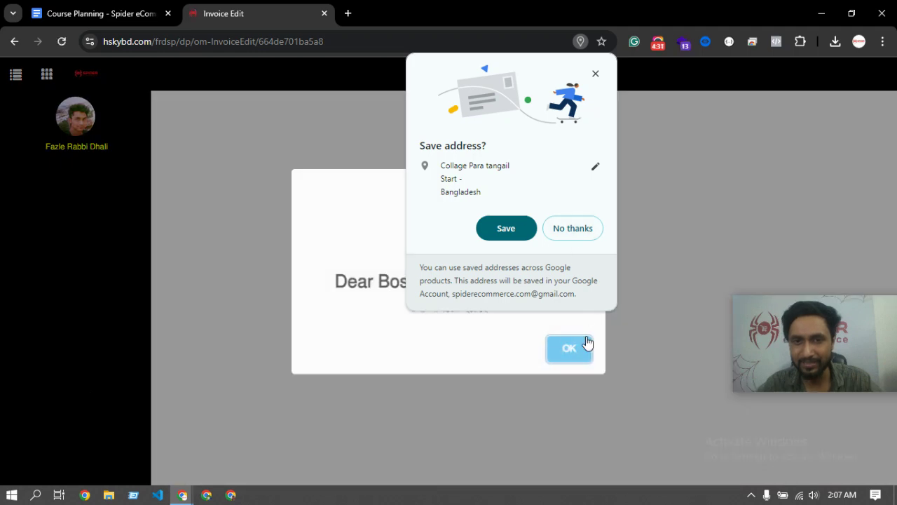
{"action": "left_click", "coordinate": [576, 235]}
{"action": "left_click_drag", "start_coordinate": [573, 280], "coordinate": [644, 303]}
{"action": "left_click", "coordinate": [645, 300]}
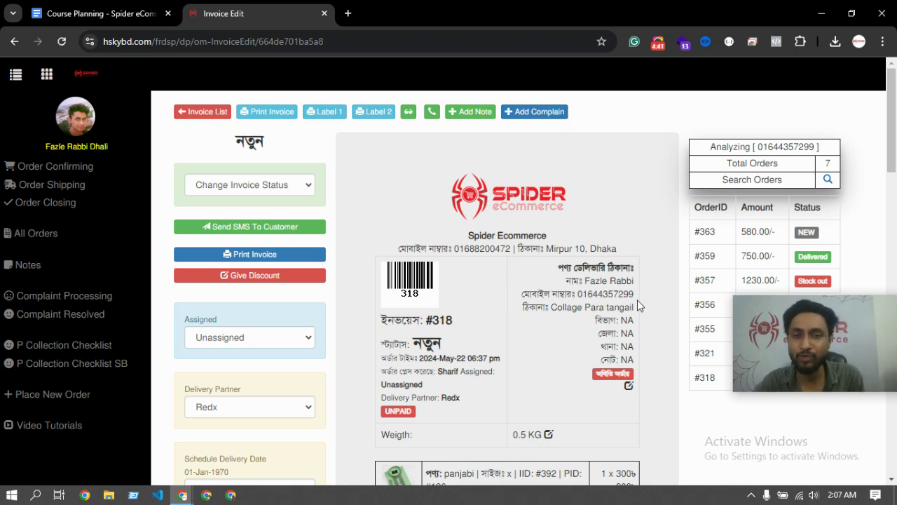
{"action": "left_click_drag", "start_coordinate": [638, 293], "coordinate": [587, 288]}
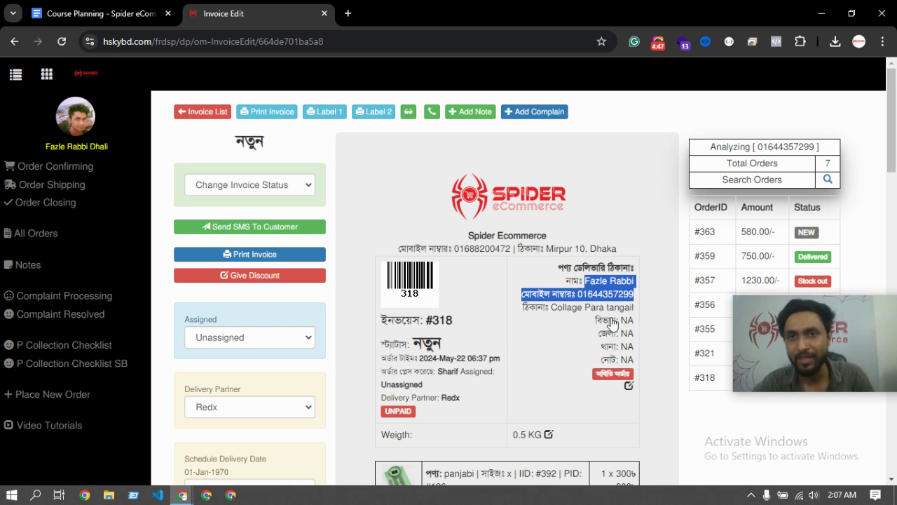
{"action": "left_click", "coordinate": [607, 284]}
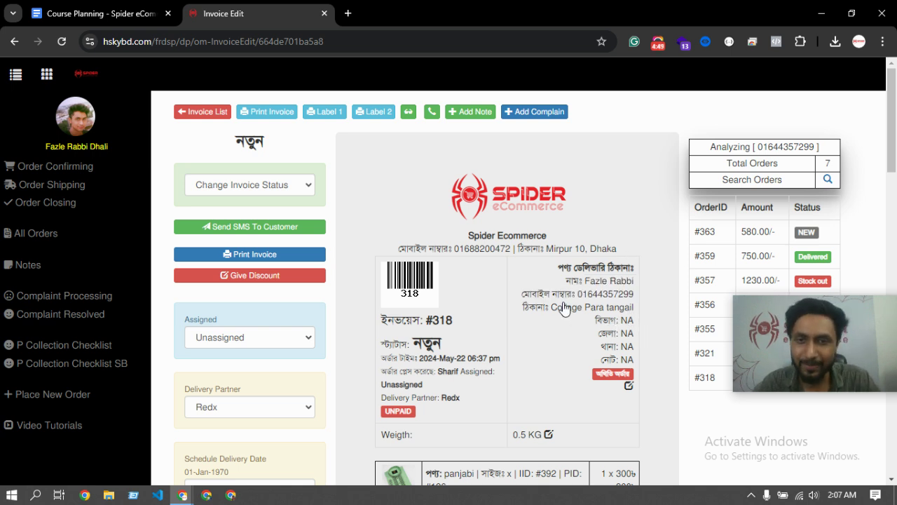